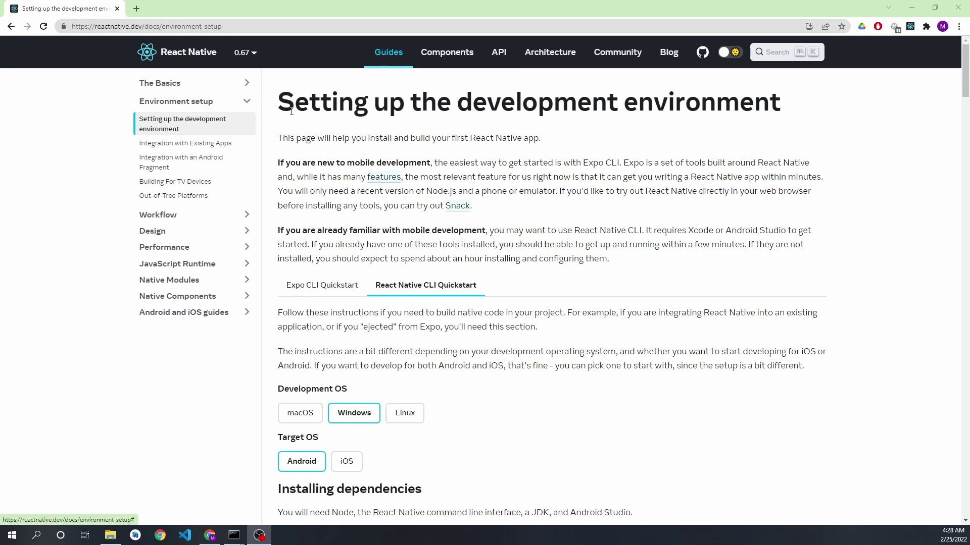
Step: Compare the guide's iOS target instructions for Windows, macOS and Linux, and return the selection to Windows development with Android target
scroll(518, 194, "down", 2)
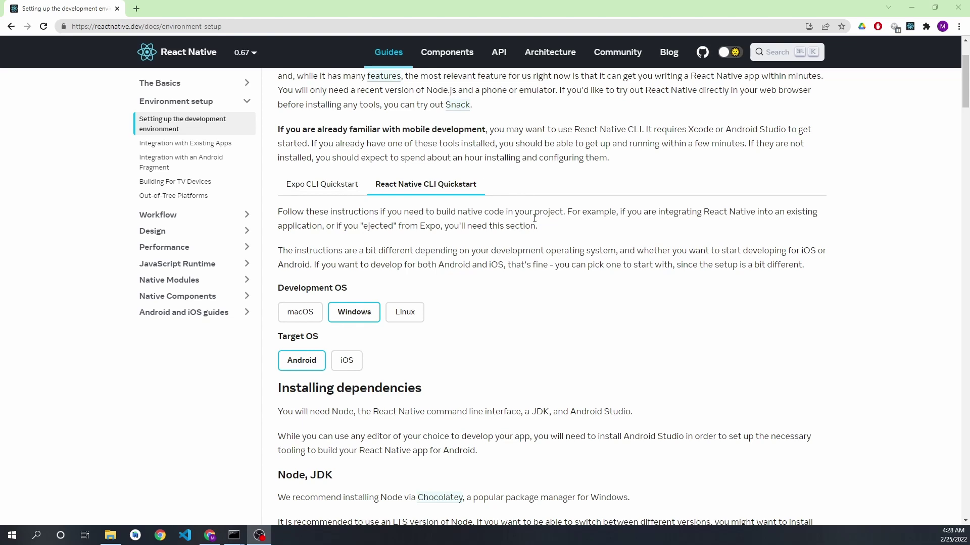
scroll(536, 179, "down", 2)
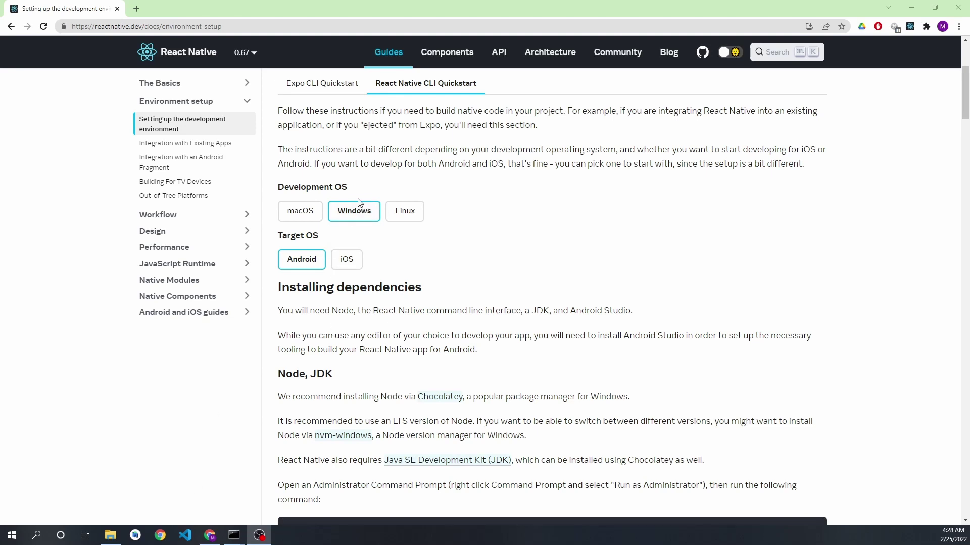
scroll(418, 241, "down", 2)
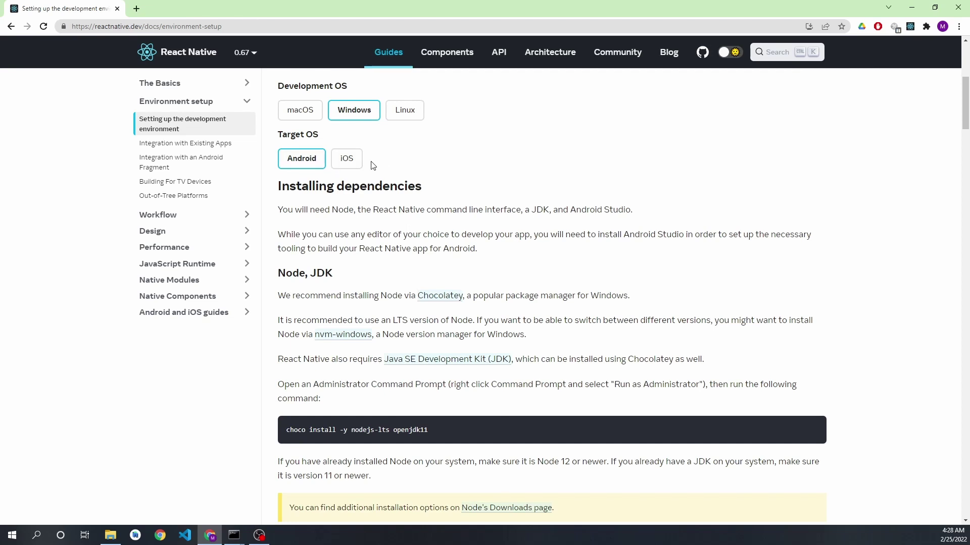
left_click(348, 159)
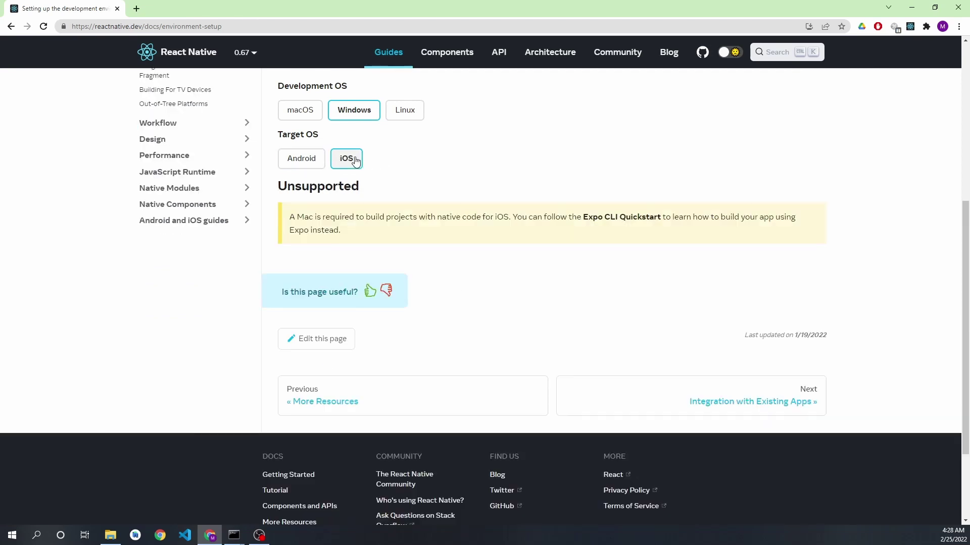
left_click(288, 109)
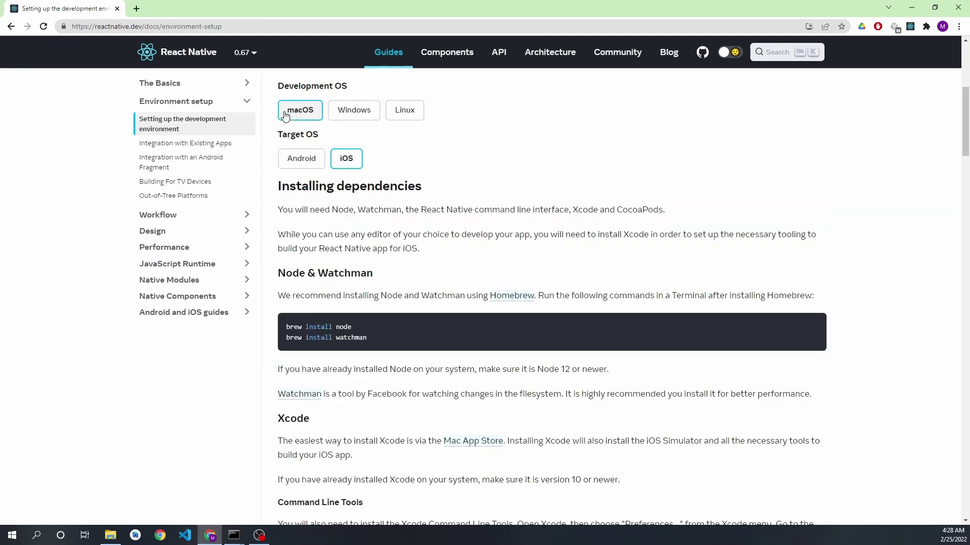
left_click(415, 116)
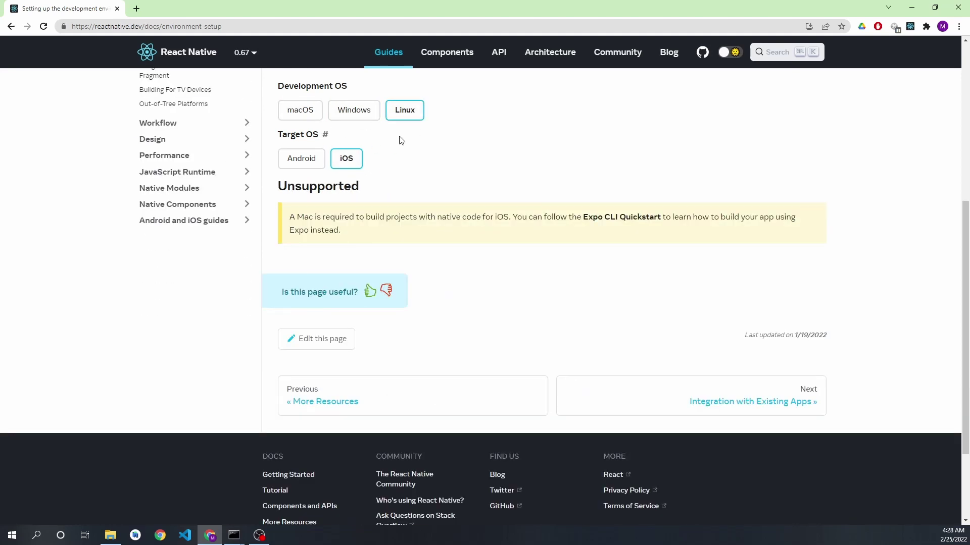
left_click(356, 108)
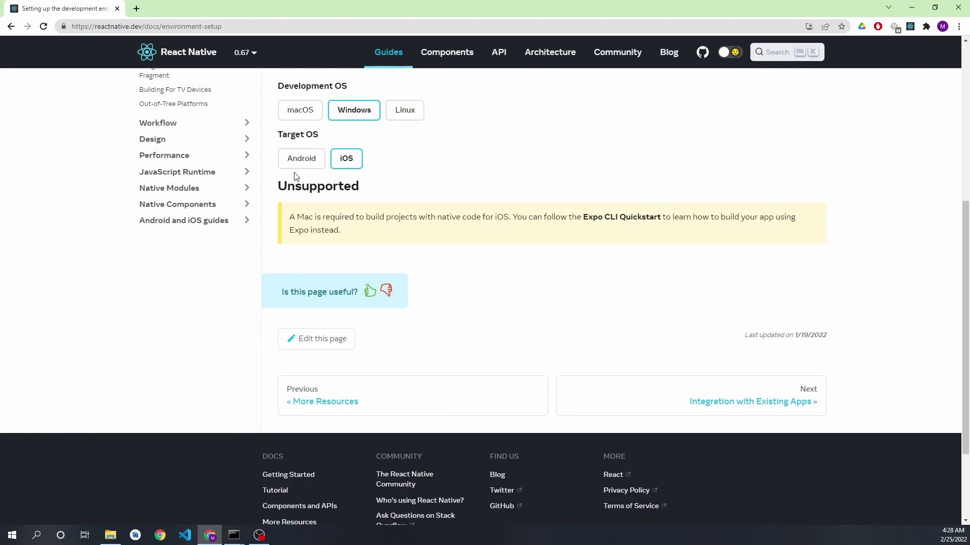
left_click(302, 159)
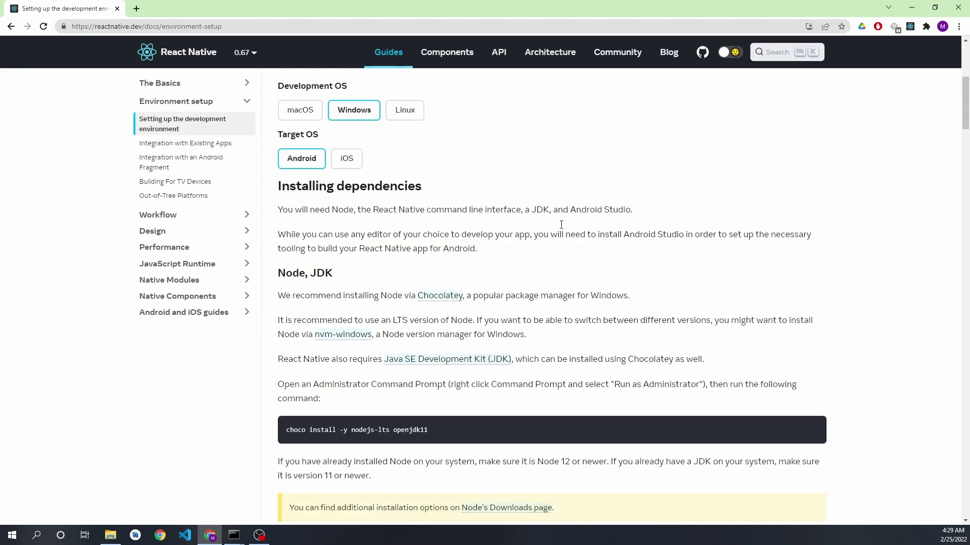
Step: Open the guide's Chocolatey link in a new tab and copy the individual-use install command from its Get Started page
left_click(439, 296, "ctrl")
left_click(201, 10)
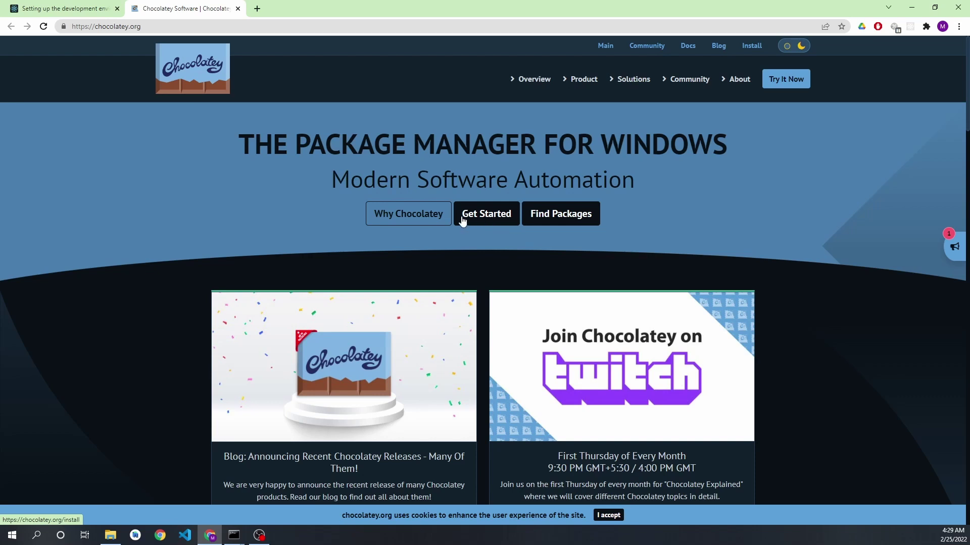
left_click(492, 217)
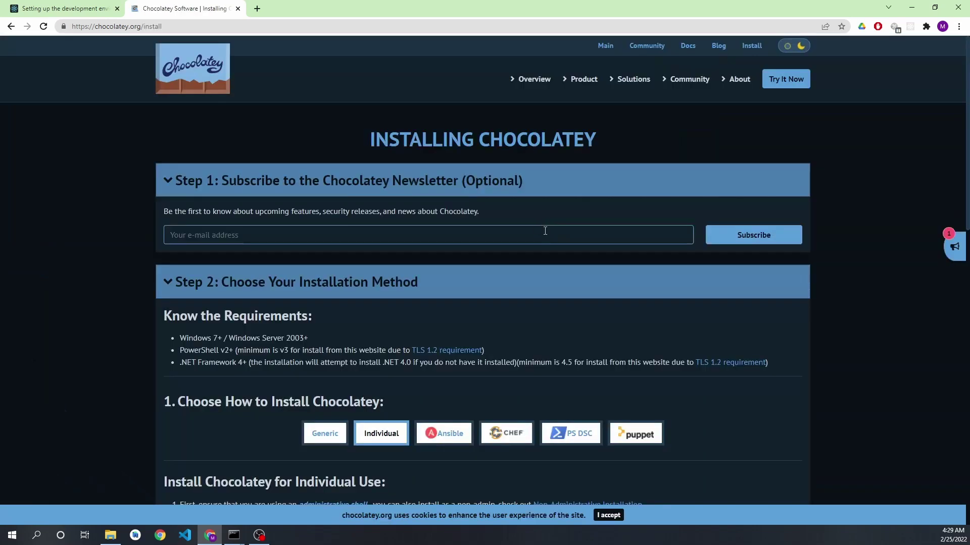
scroll(197, 255, "down", 3)
scroll(197, 257, "down", 3)
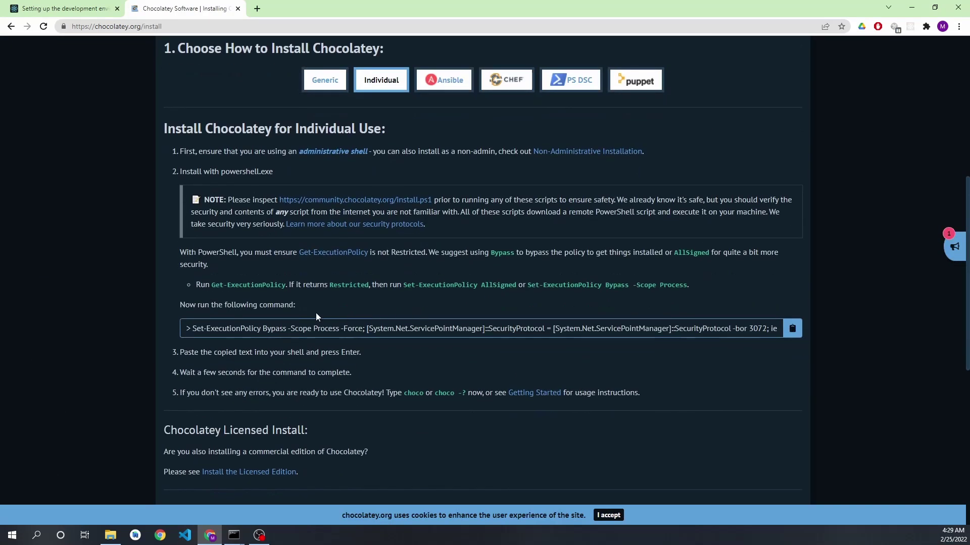
left_click(793, 335)
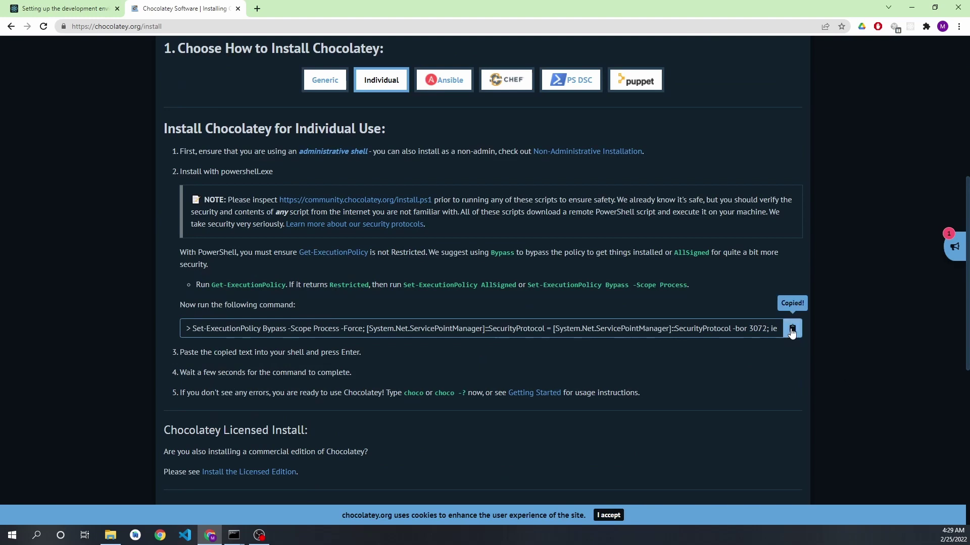
Step: Open a Command Prompt, paste the copied Chocolatey install command, and clear it without running it
left_click(36, 536)
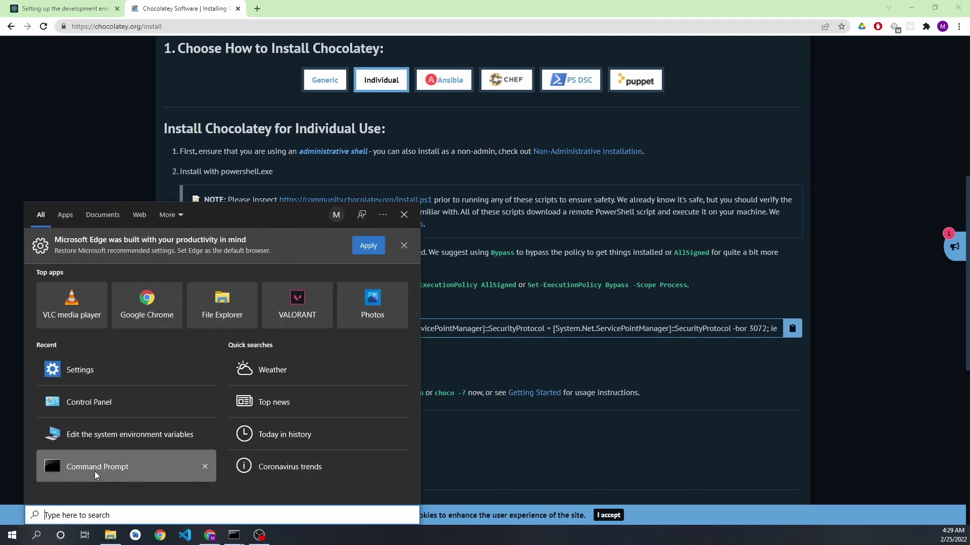
left_click(95, 472)
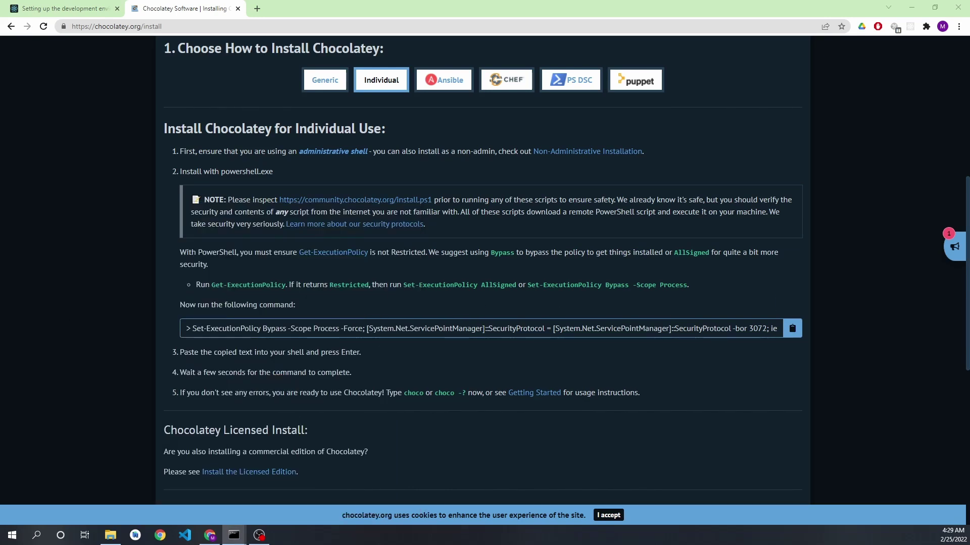
left_click_drag(457, 113, 524, 113)
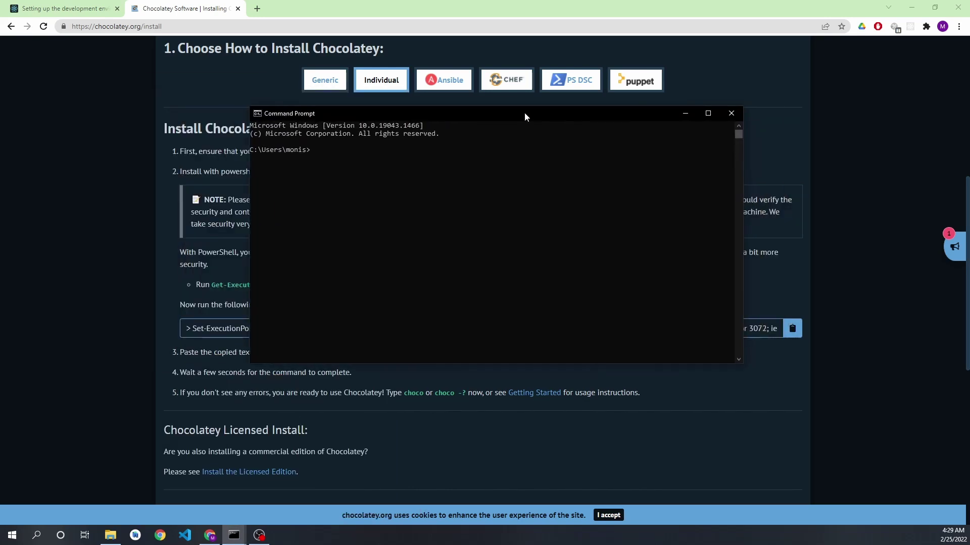
right_click(455, 147)
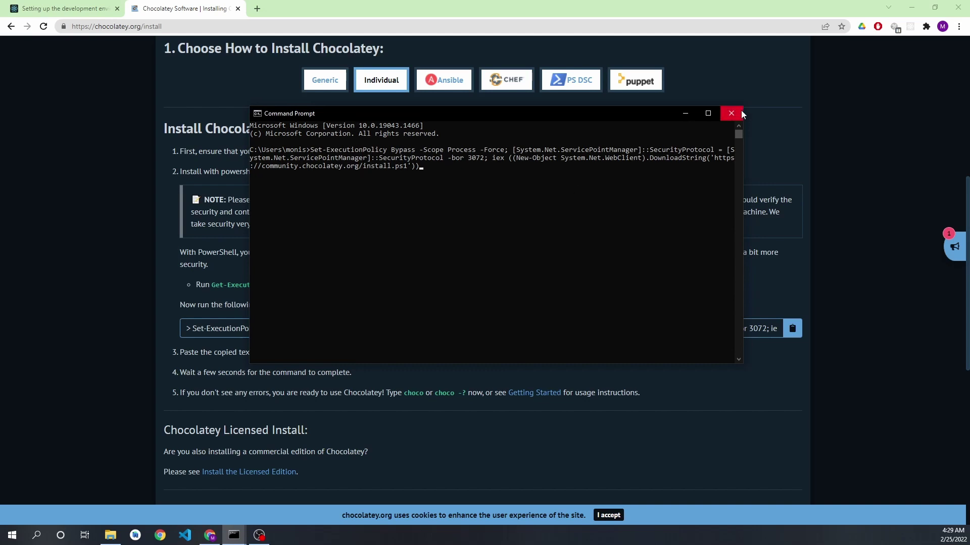
key("Escape")
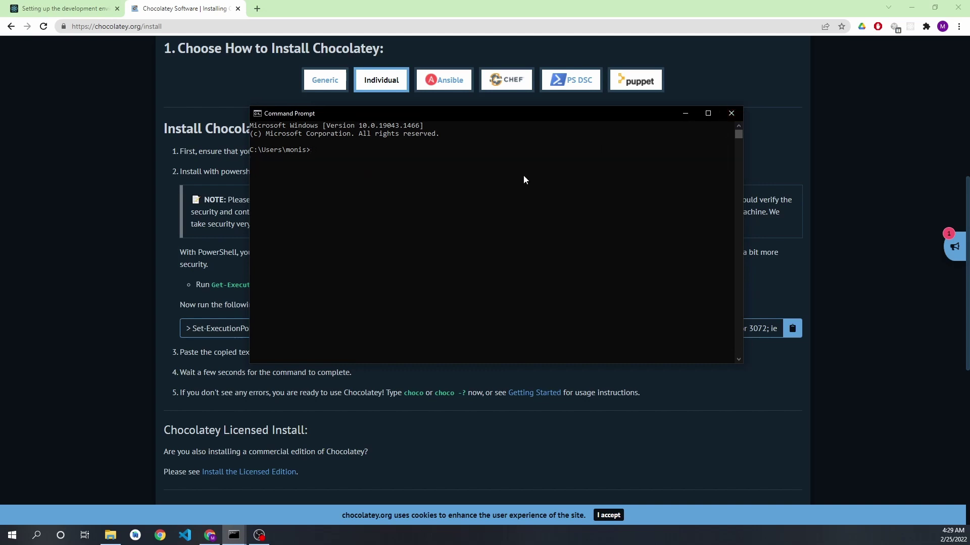
Step: Check the installed Chocolatey version by running choco -v in the Command Prompt
type("choco -v")
key("Return")
left_click(332, 182)
left_click_drag(277, 158, 249, 159)
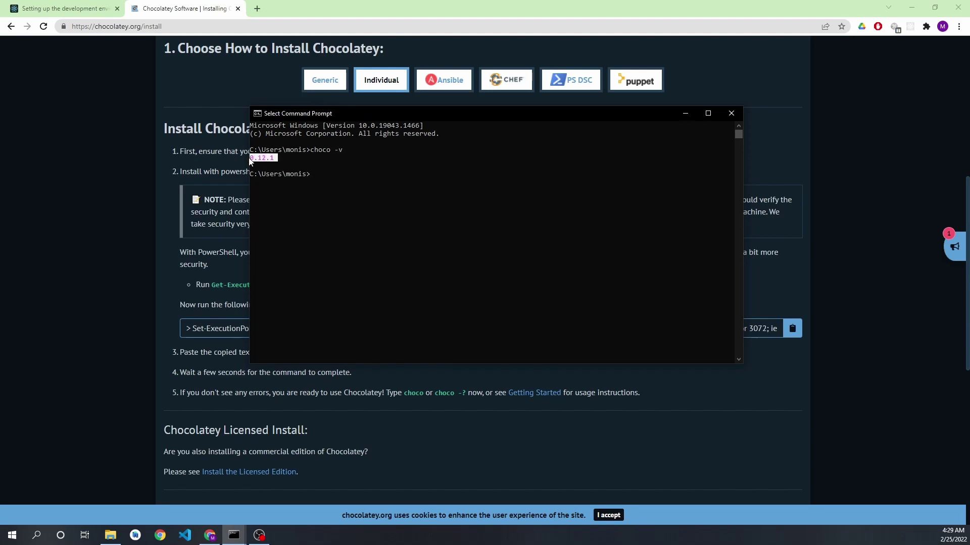
left_click(348, 175)
left_click_drag(276, 160, 249, 159)
left_click(329, 181)
left_click_drag(522, 113, 567, 113)
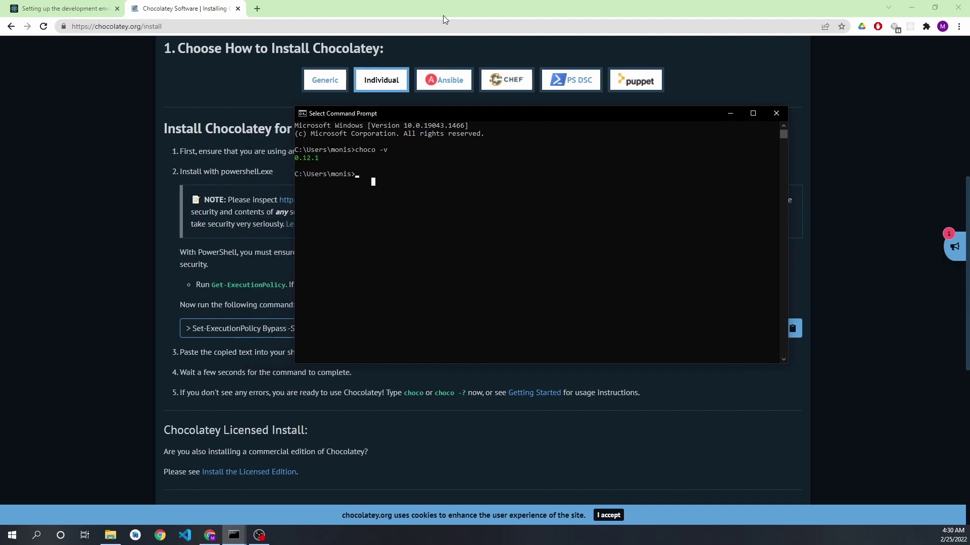
Step: Close the Chocolatey page and copy the "choco install -y nodejs-lts openjdk11" command from the React Native guide
left_click(430, 2)
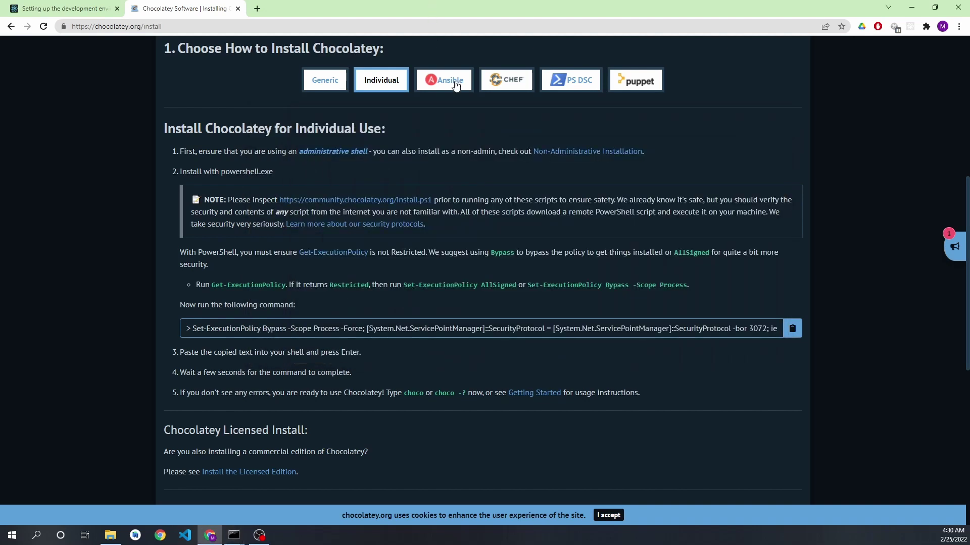
left_click(238, 8)
scroll(463, 235, "down", 2)
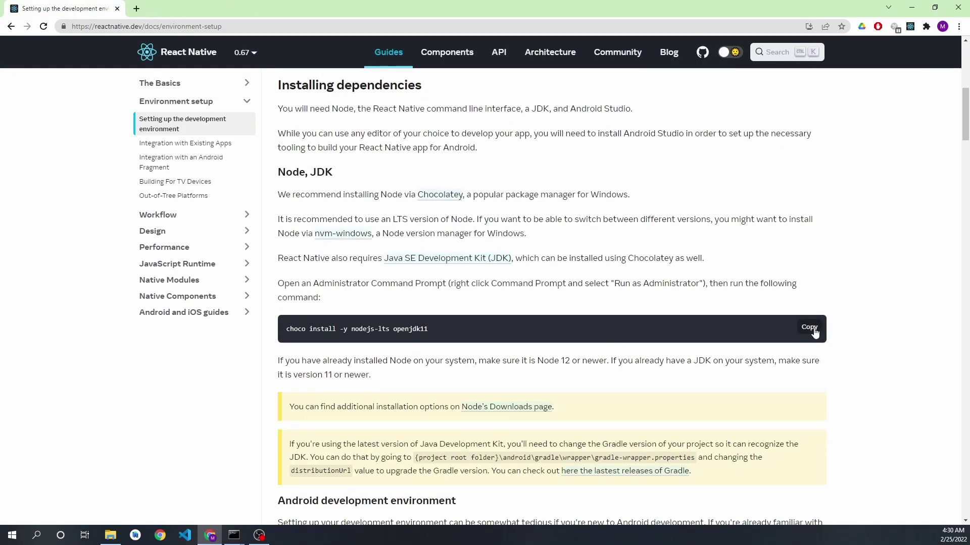
left_click(806, 327)
left_click(812, 328)
left_click_drag(349, 327, 382, 330)
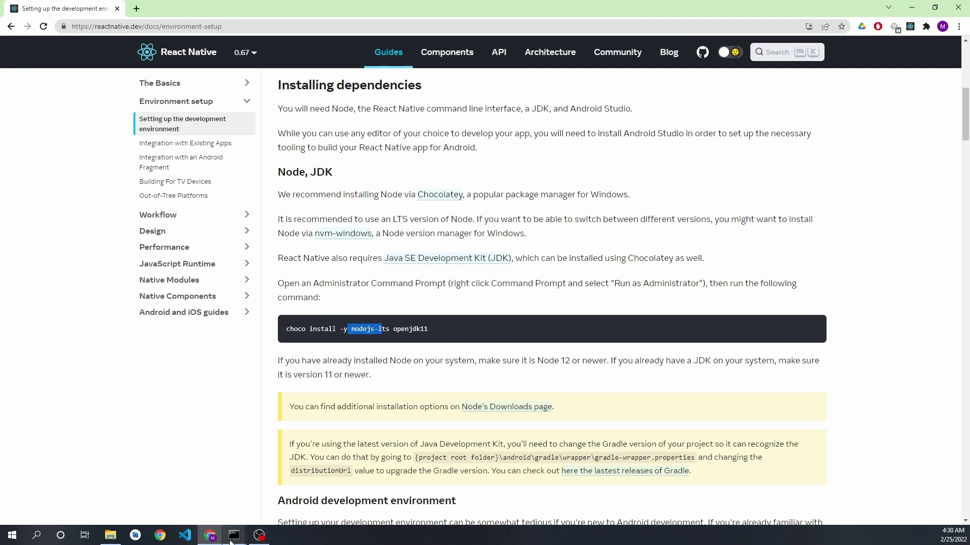
Step: Paste "choco install -y nodejs-lts openjdk11" into the Command Prompt and erase it without running it
mouse_move(231, 541)
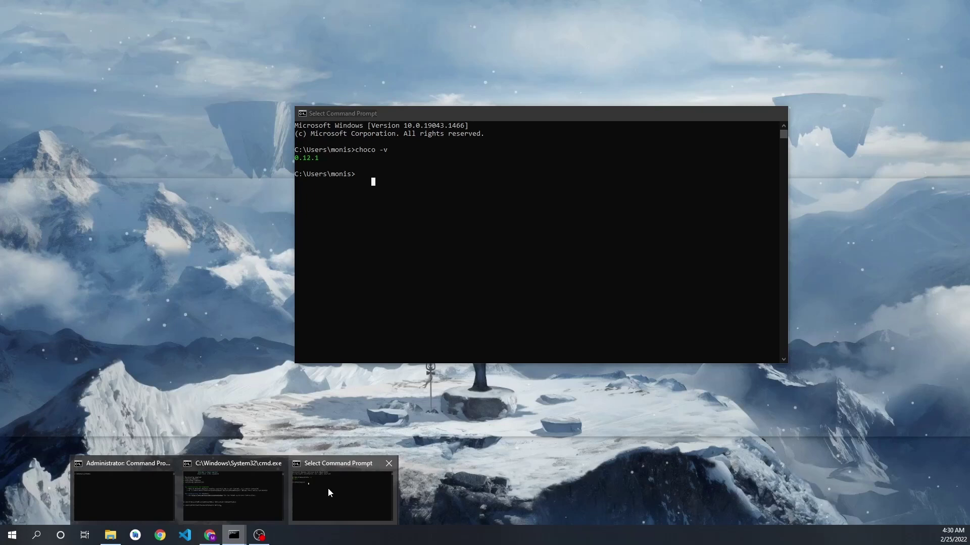
left_click(329, 488)
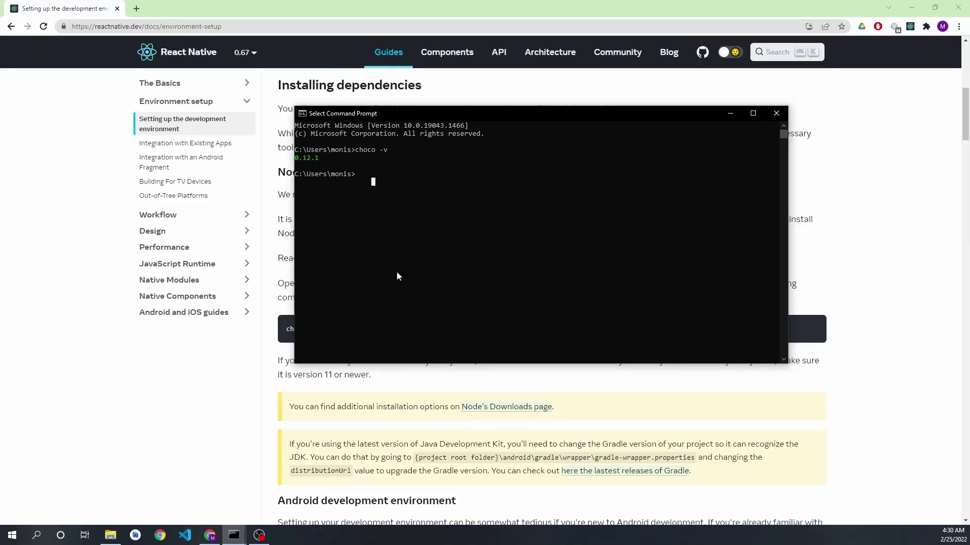
right_click(376, 167)
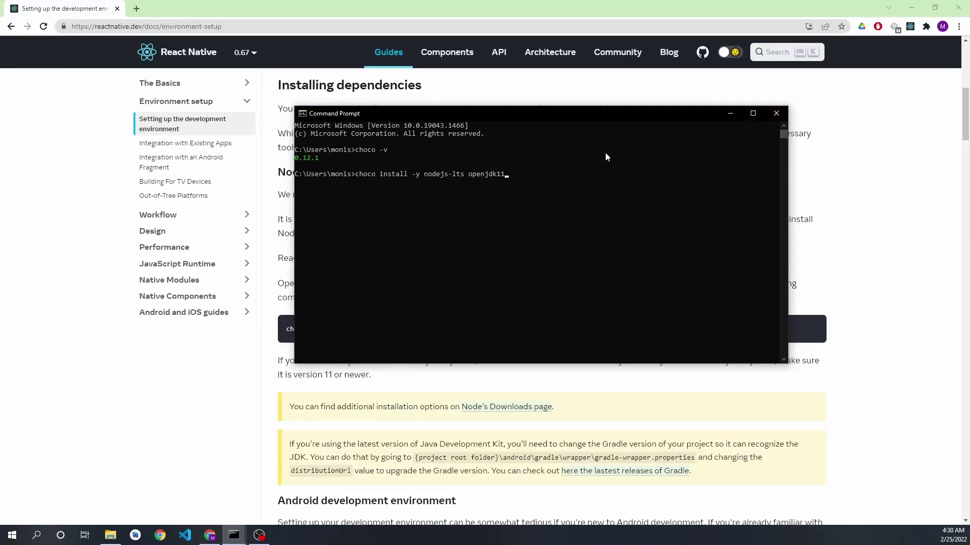
key("BackSpace")
key("BackSpace")
key("BackSpace")
key("BackSpace")
key("BackSpace")
key("BackSpace")
key("BackSpace")
key("BackSpace")
key("BackSpace")
key("BackSpace")
key("BackSpace")
key("BackSpace")
key("BackSpace")
key("BackSpace")
key("BackSpace")
key("BackSpace")
key("BackSpace")
key("BackSpace")
key("BackSpace")
key("BackSpace")
key("BackSpace")
key("BackSpace")
key("BackSpace")
Step: Check the installed Node and Java versions by running node --version and java --version
type("ersi")
key("Return")
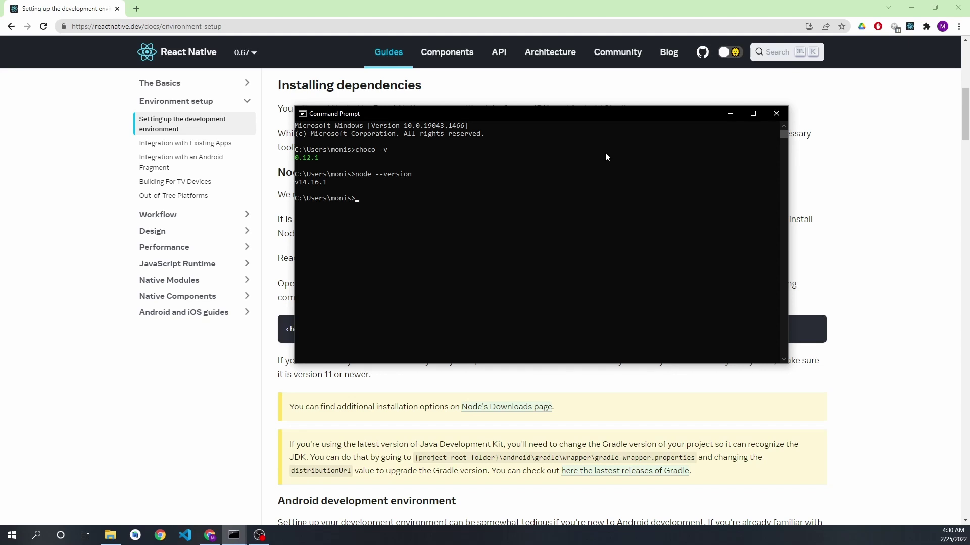
type("java --version")
key("Return")
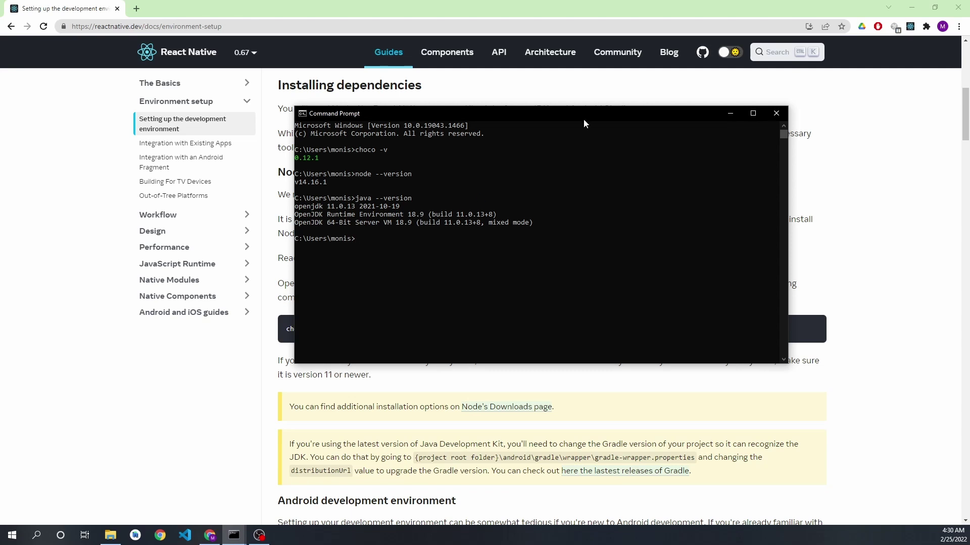
left_click_drag(484, 114, 643, 419)
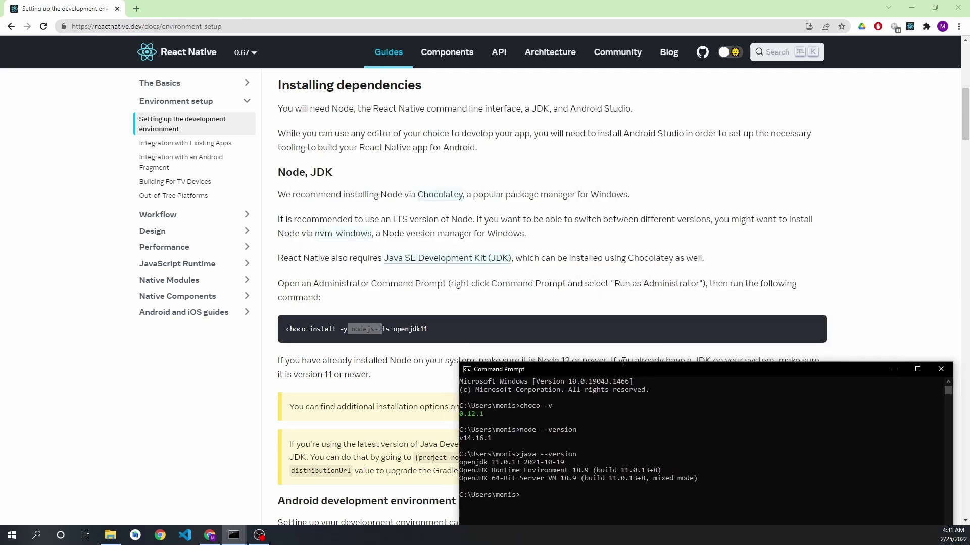
Step: Open the Android Studio download page in a new tab from the guide's Install Android Studio section
left_click(544, 327)
scroll(581, 342, "down", 4)
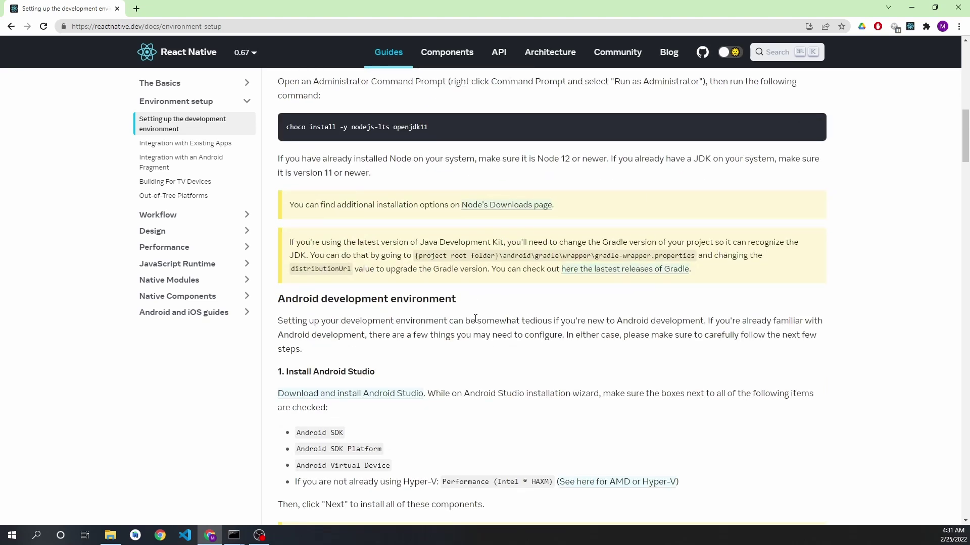
scroll(428, 313, "down", 2)
scroll(389, 259, "down", 1)
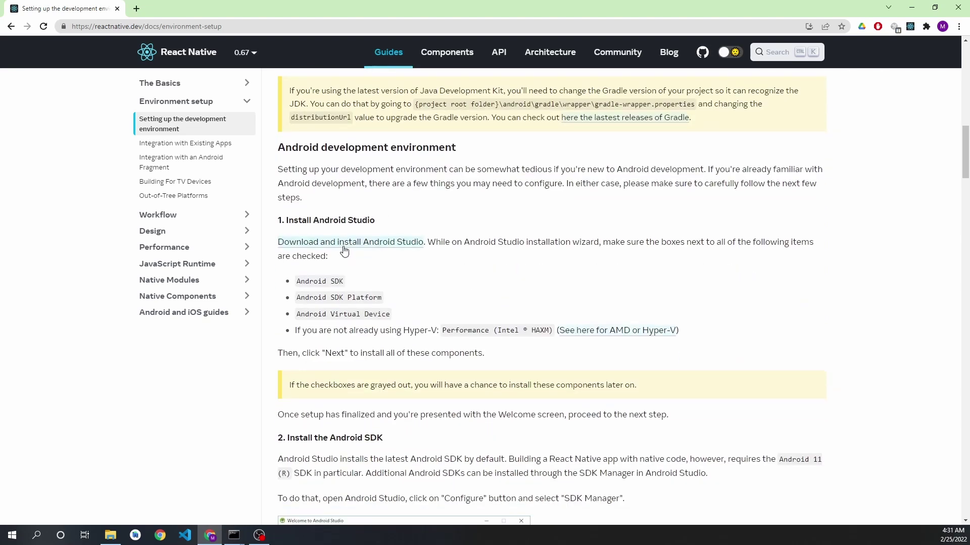
left_click_drag(394, 243, 197, 15)
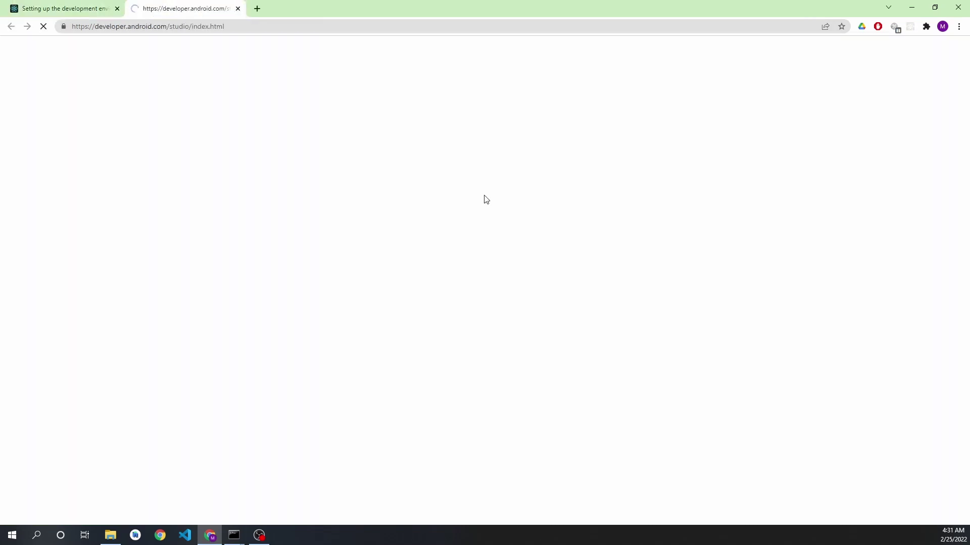
Step: Open the Android Studio download terms, agree to them, and close the dialog without downloading
left_click(488, 291)
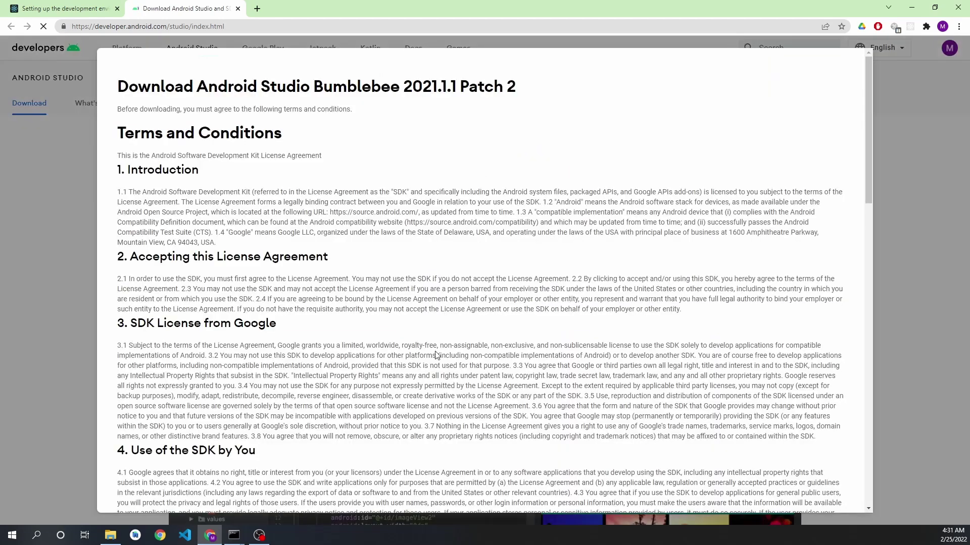
scroll(178, 420, "down", 20)
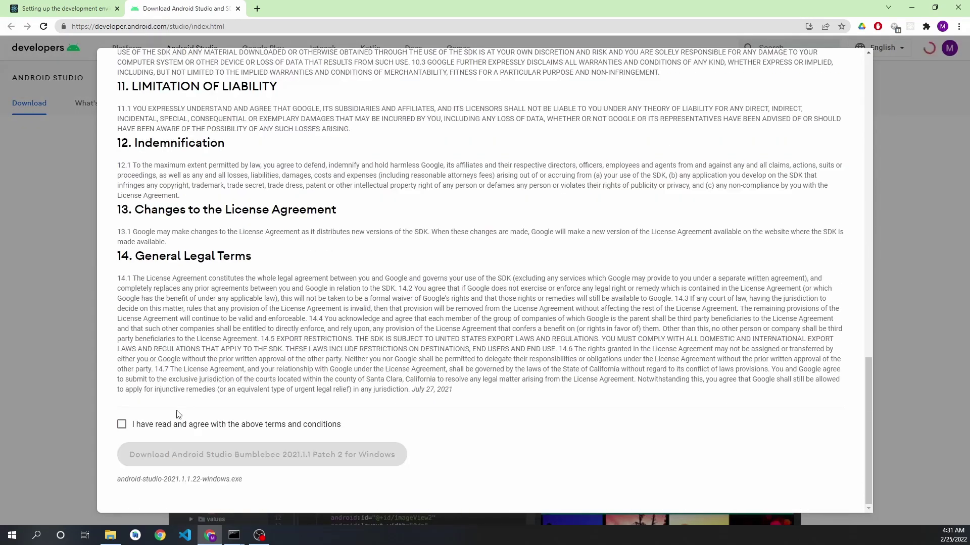
left_click(121, 424)
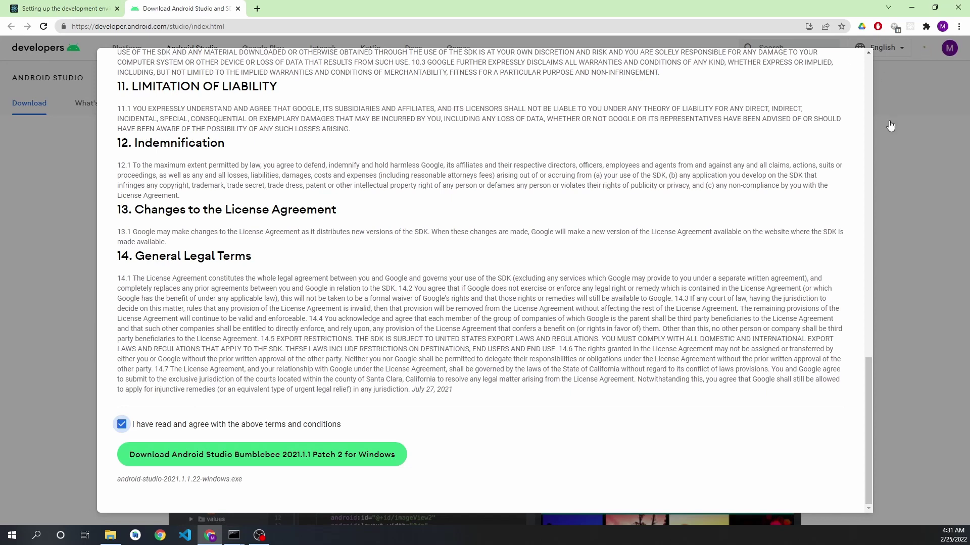
left_click(918, 126)
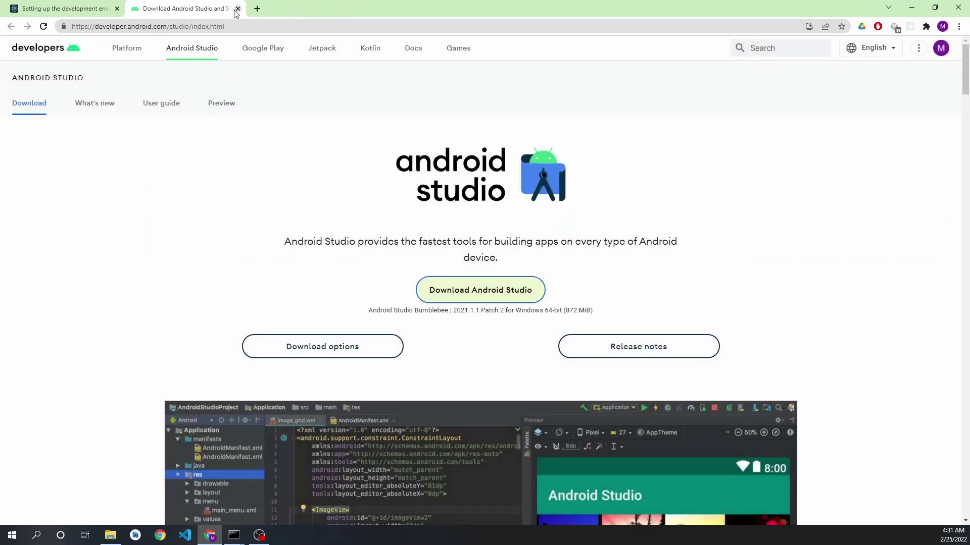
Step: Close the Android Studio download page and review the components the guide's Install Android Studio section requires
left_click(237, 9)
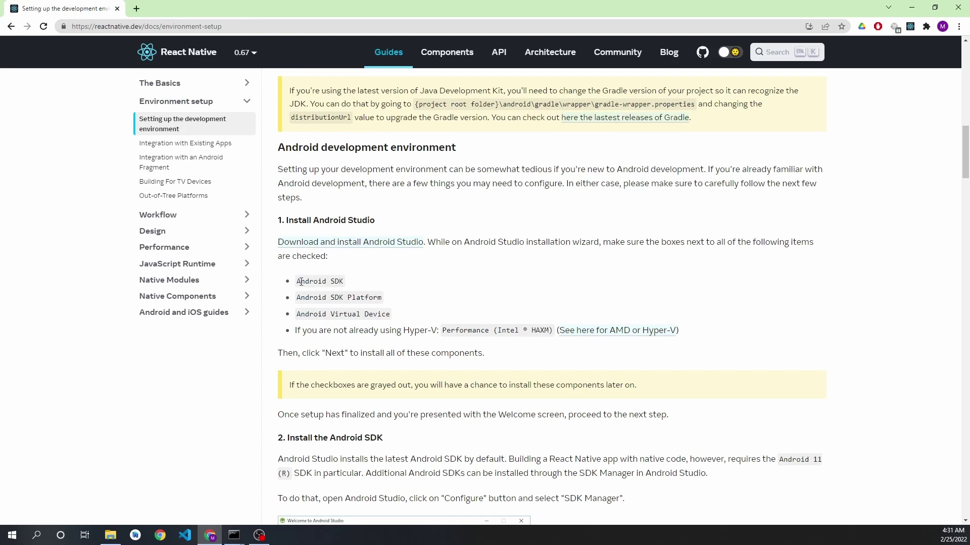
left_click_drag(302, 281, 412, 320)
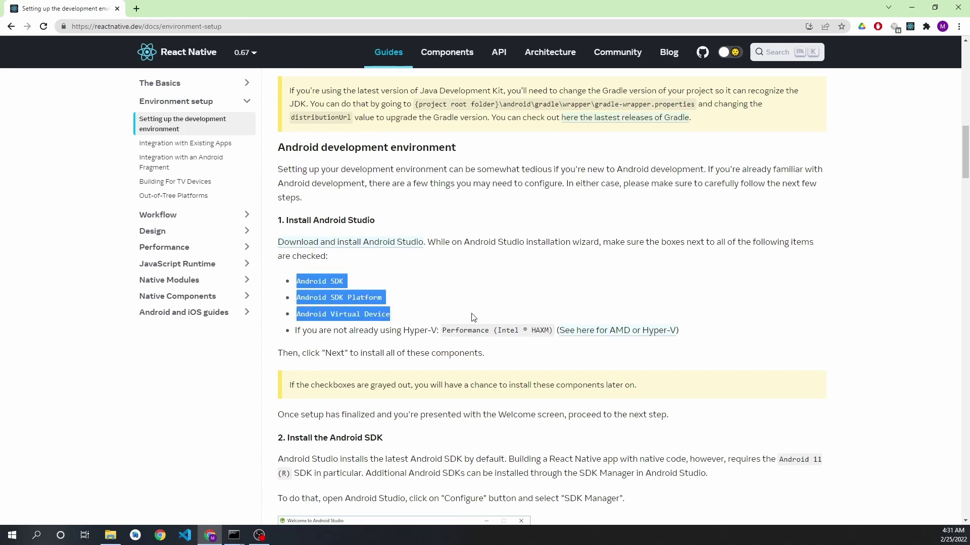
left_click(465, 302)
scroll(464, 302, "down", 3)
scroll(465, 302, "down", 1)
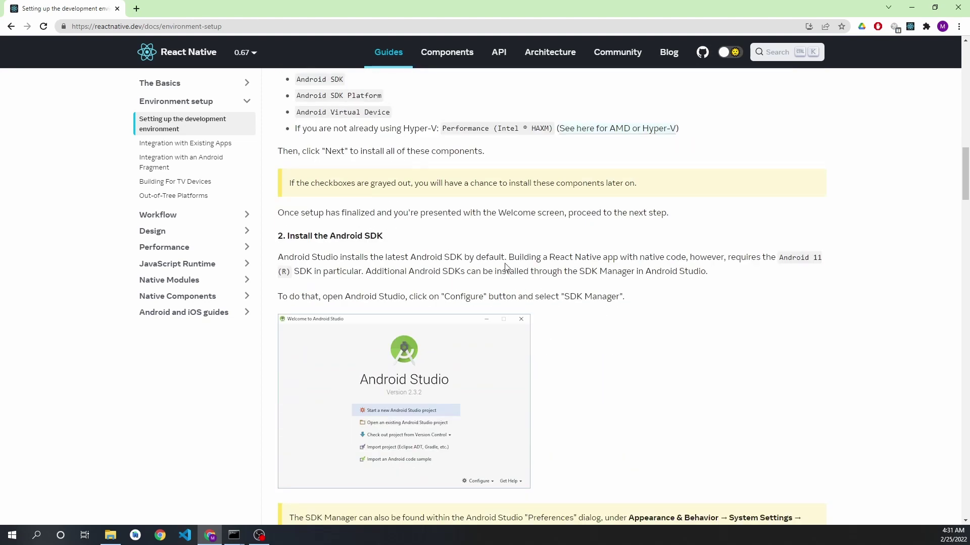
Step: Switch to Android Studio's welcome window and open the SDK Manager, as the guide's Install the Android SDK section describes
scroll(505, 266, "down", 5)
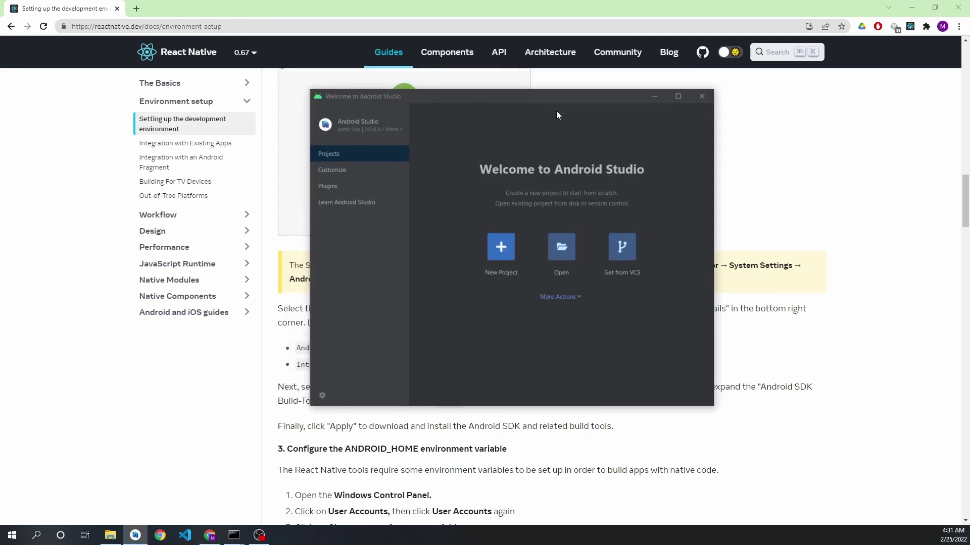
left_click(579, 298)
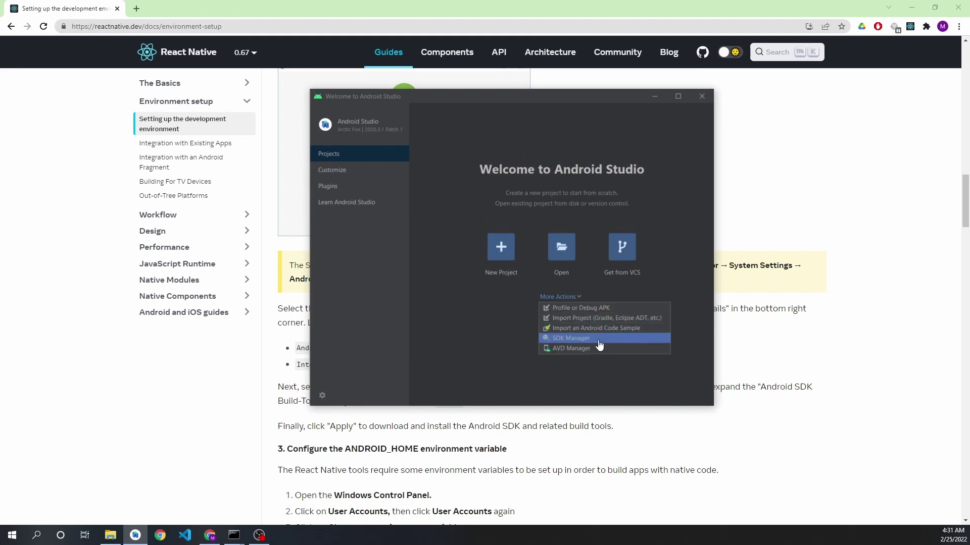
left_click(583, 340)
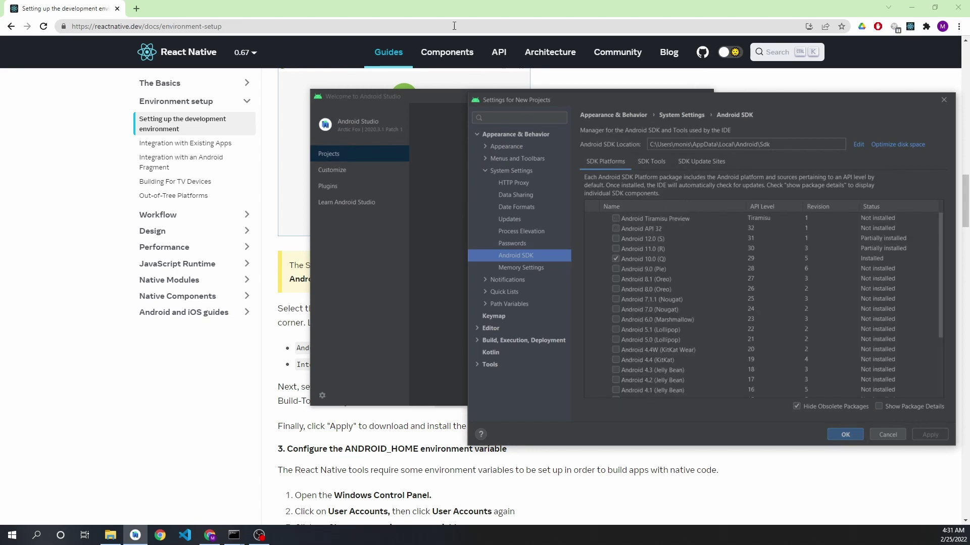
Step: Return to the guide in the browser and read which Android 11 (R) SDK platform packages must be checked
key("alt+Tab")
scroll(379, 281, "down", 2)
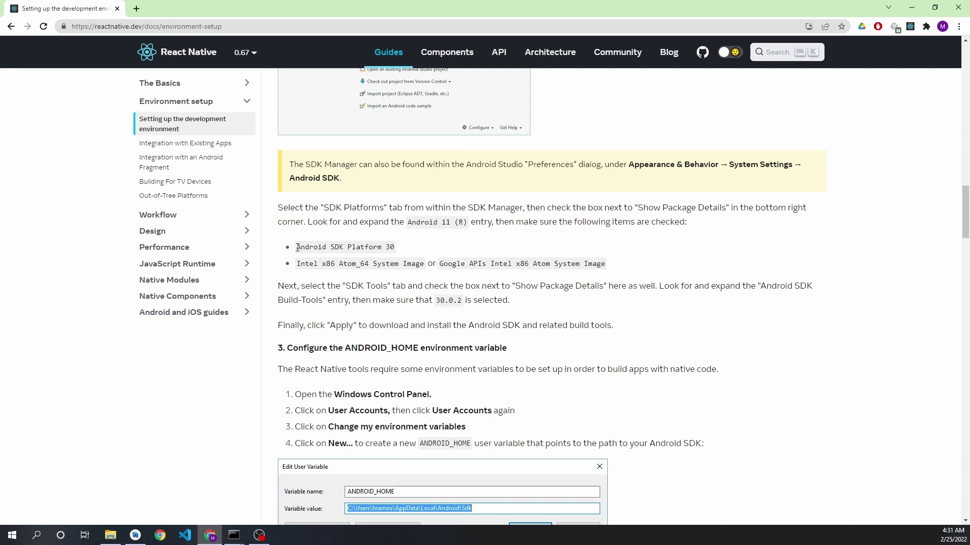
left_click_drag(297, 248, 374, 247)
left_click(496, 220)
left_click_drag(458, 210, 526, 208)
left_click_drag(408, 223, 471, 224)
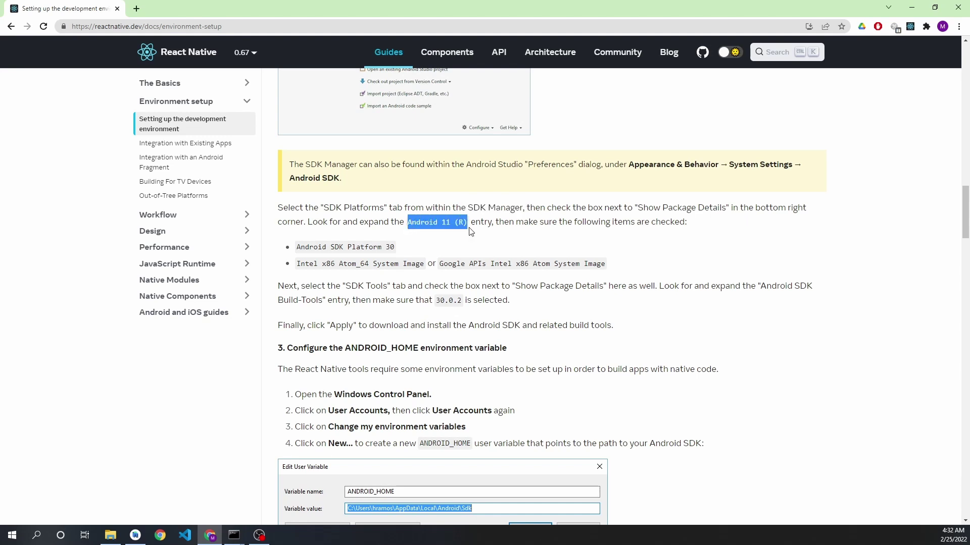
left_click(318, 247)
left_click_drag(296, 247, 598, 265)
left_click(363, 247)
left_click(627, 268)
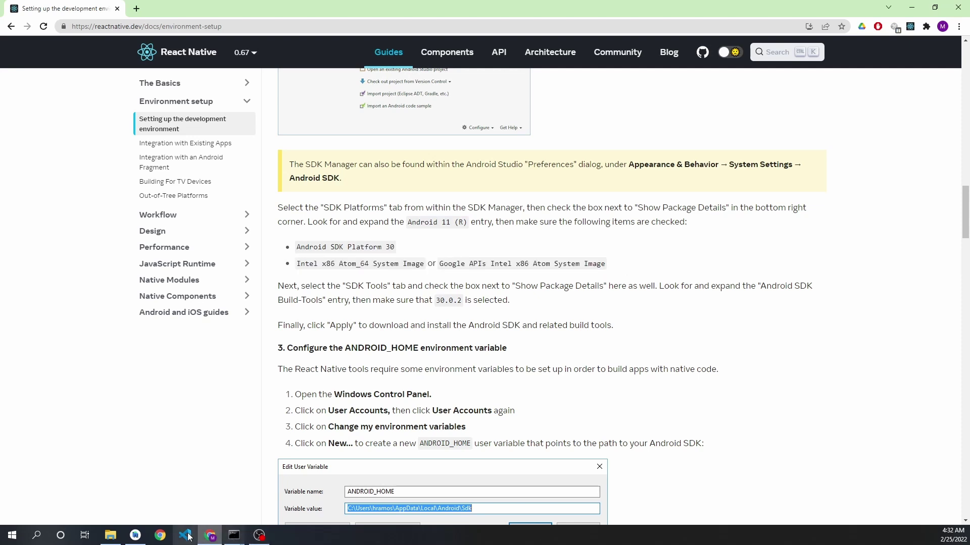
Step: Switch back to Android Studio, show package details for the SDK platforms, and check which Android 11.0 (R) packages are selected
left_click(138, 536)
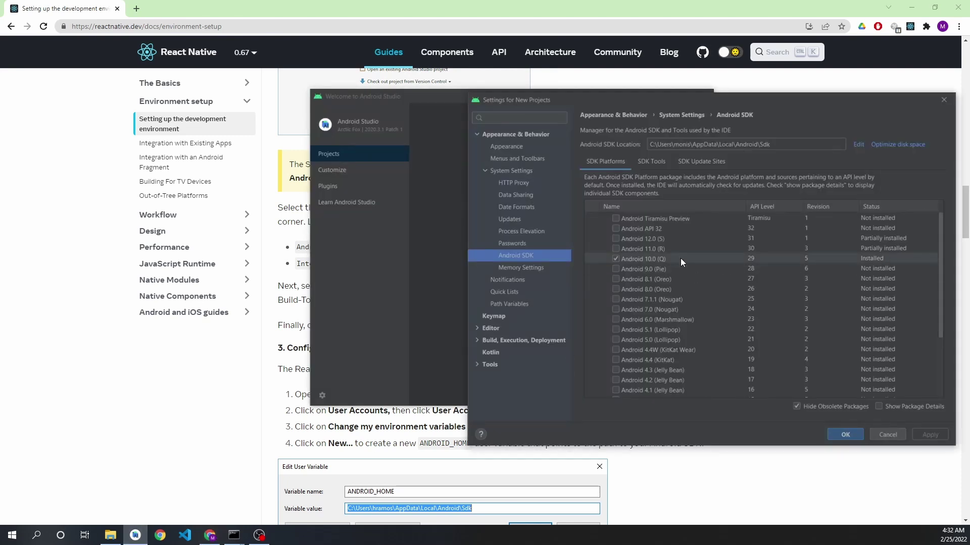
left_click(879, 405)
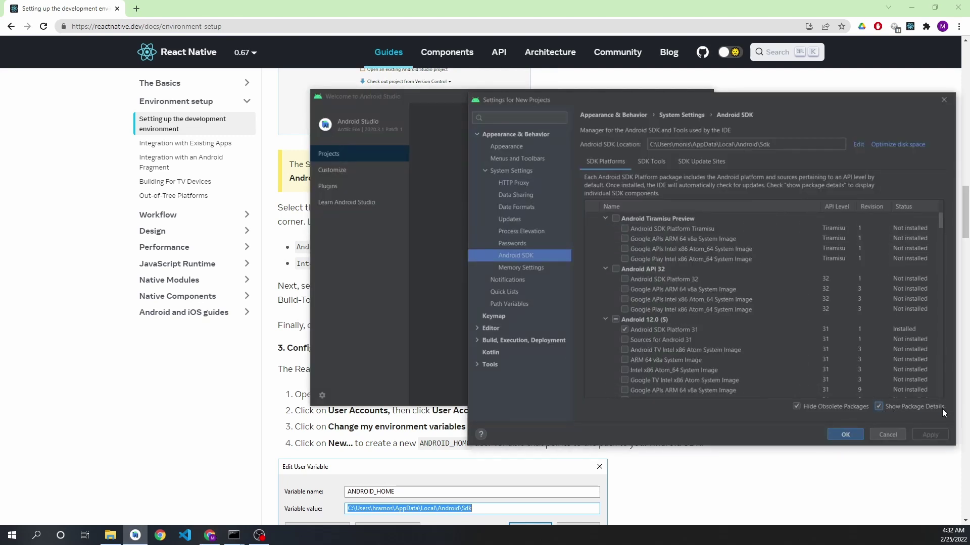
scroll(671, 298, "down", 4)
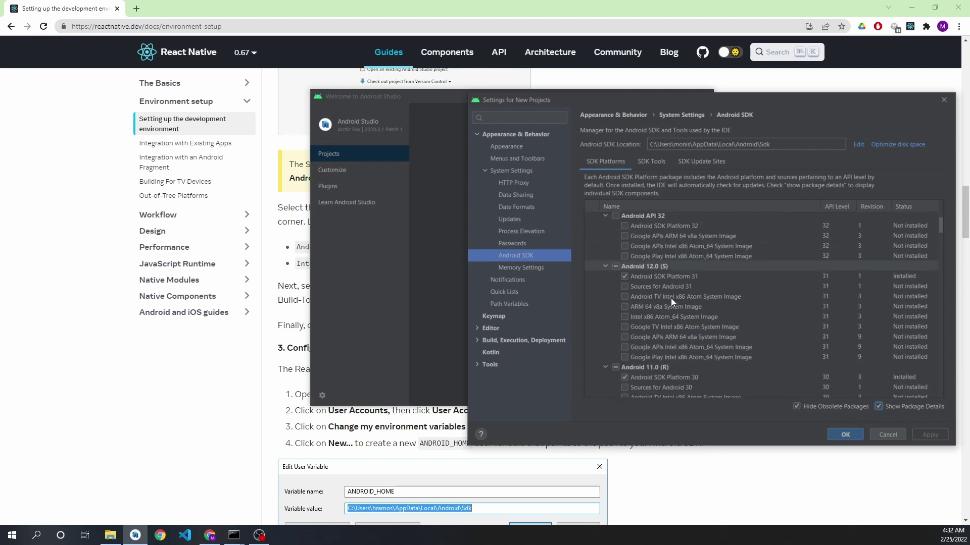
scroll(689, 316, "down", 1)
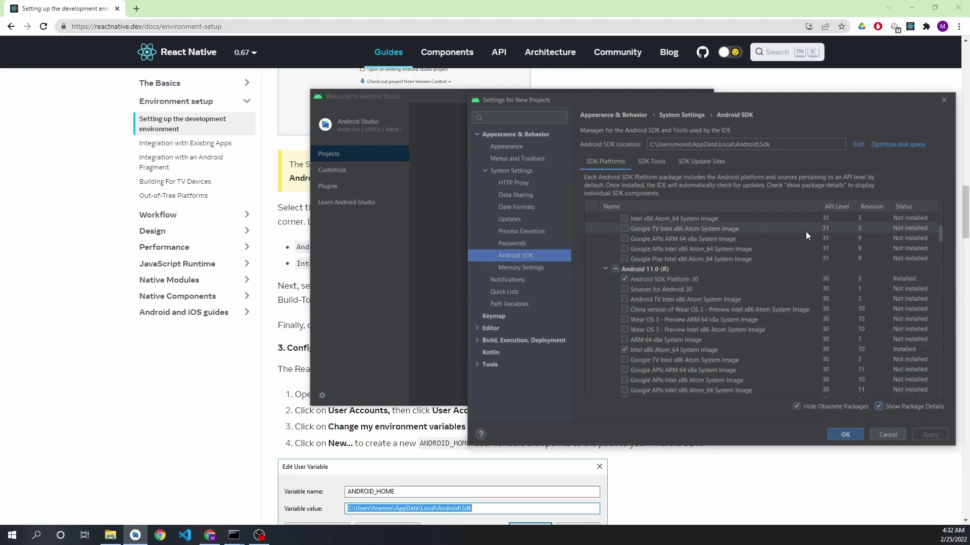
scroll(634, 282, "up", 1)
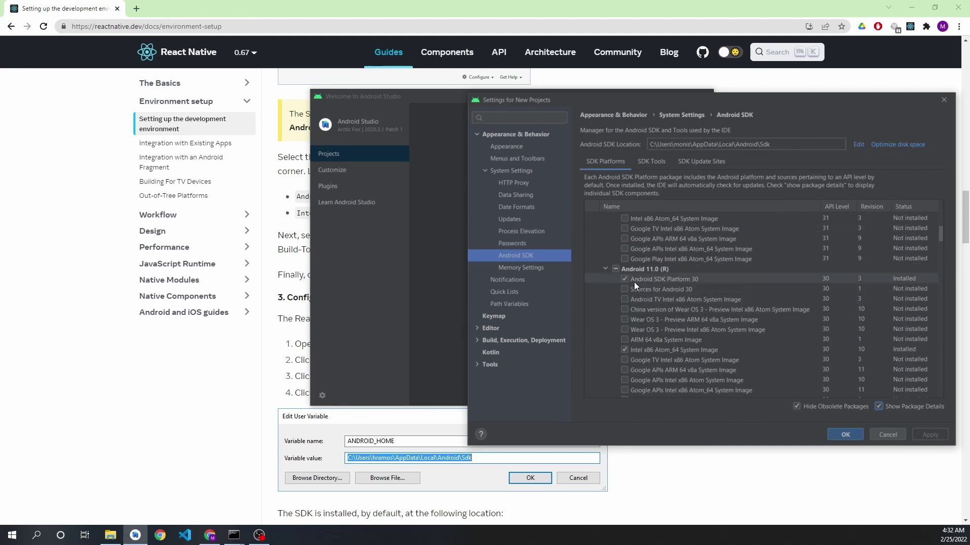
Step: Show package details for the SDK tools, check Build-Tools version 30.0.2, and accept the SDK settings
left_click(656, 165)
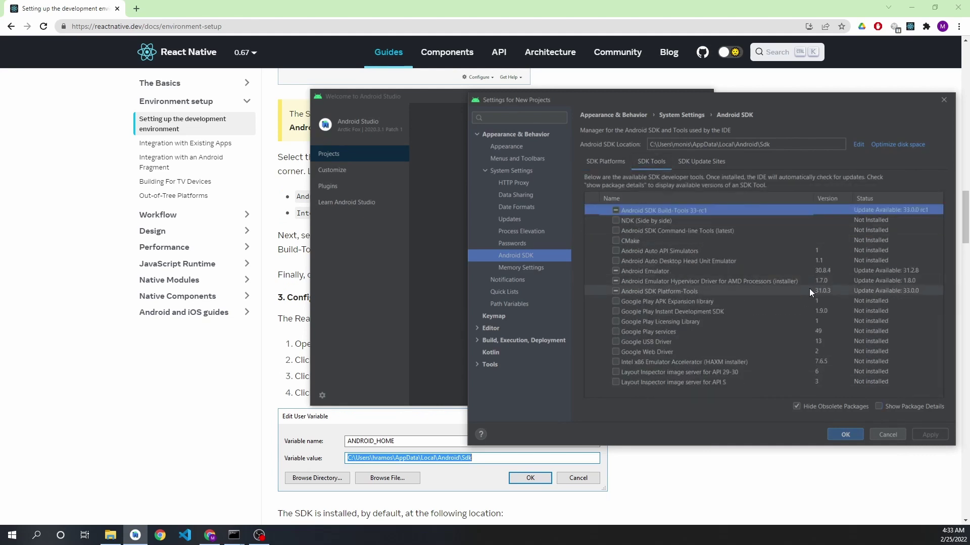
left_click(881, 407)
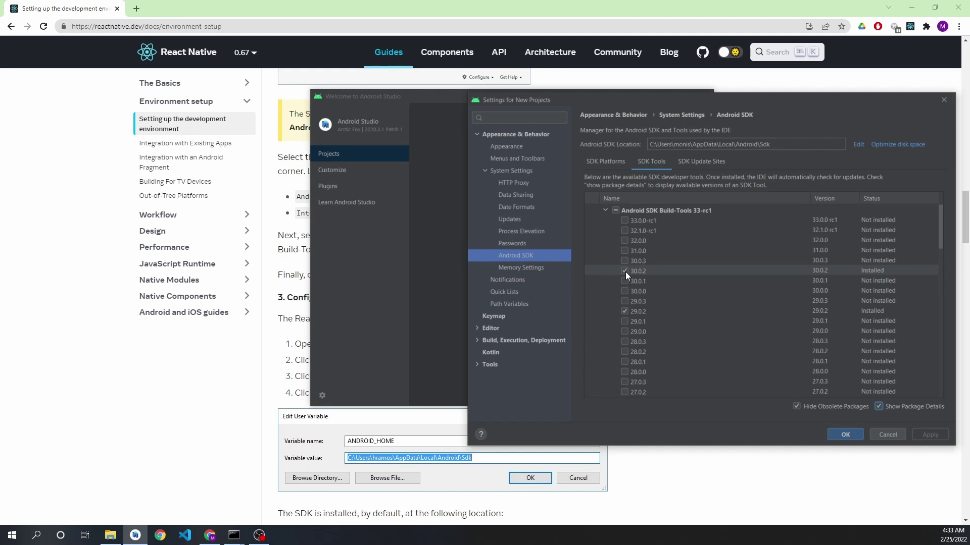
left_click(833, 435)
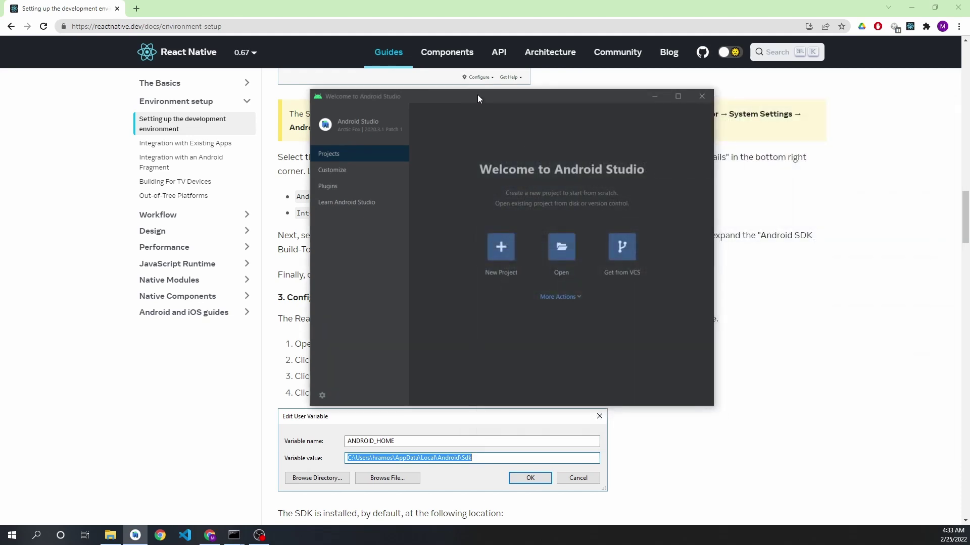
Step: Move the Android Studio welcome window aside to uncover the guide and open the AVD Manager
left_click_drag(477, 96, 675, 102)
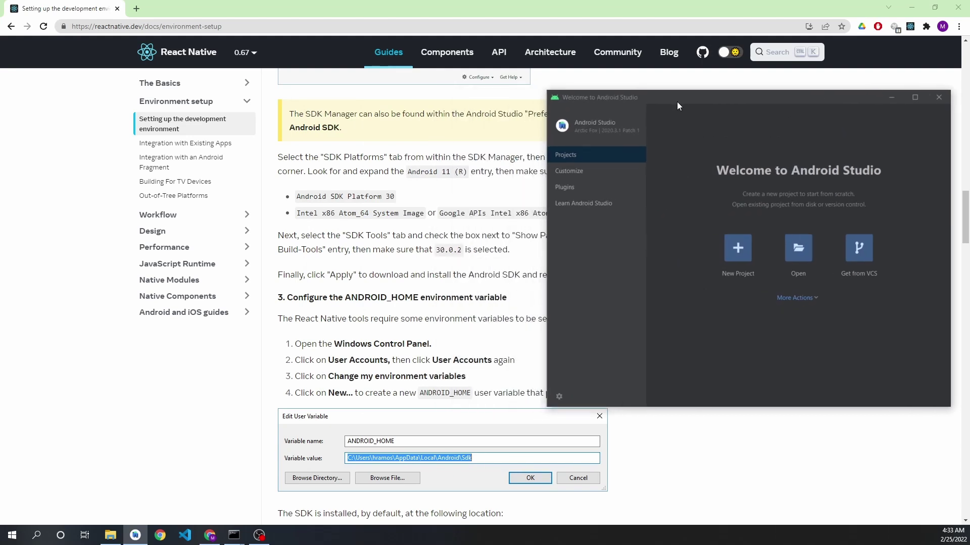
left_click(810, 298)
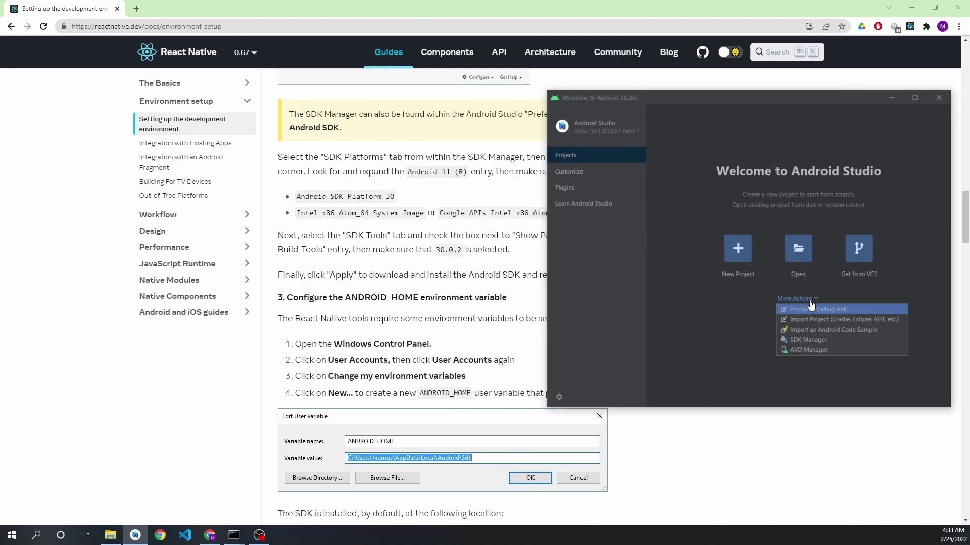
left_click(799, 351)
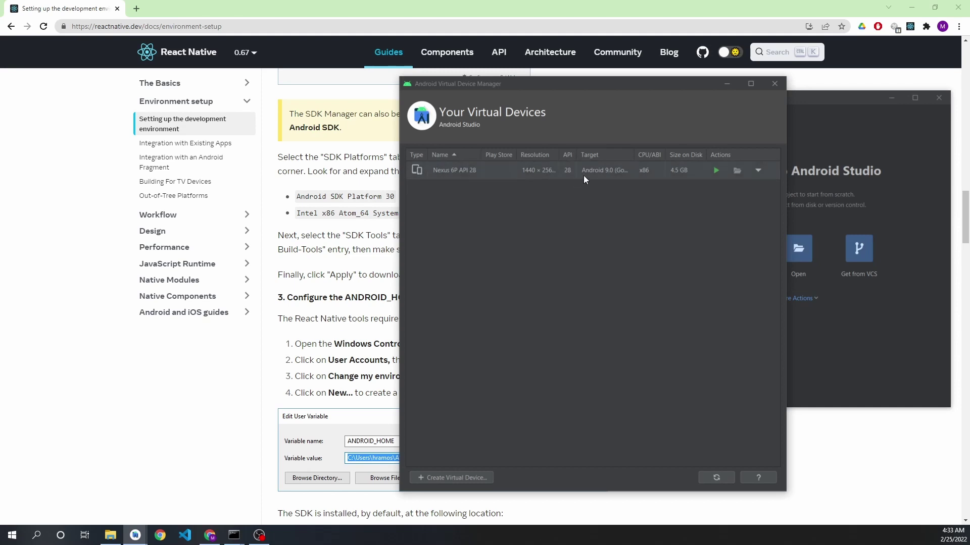
Step: Start creating a virtual device with Nexus 6P hardware, proceed to the system image selection, and cancel the setup
left_click(472, 478)
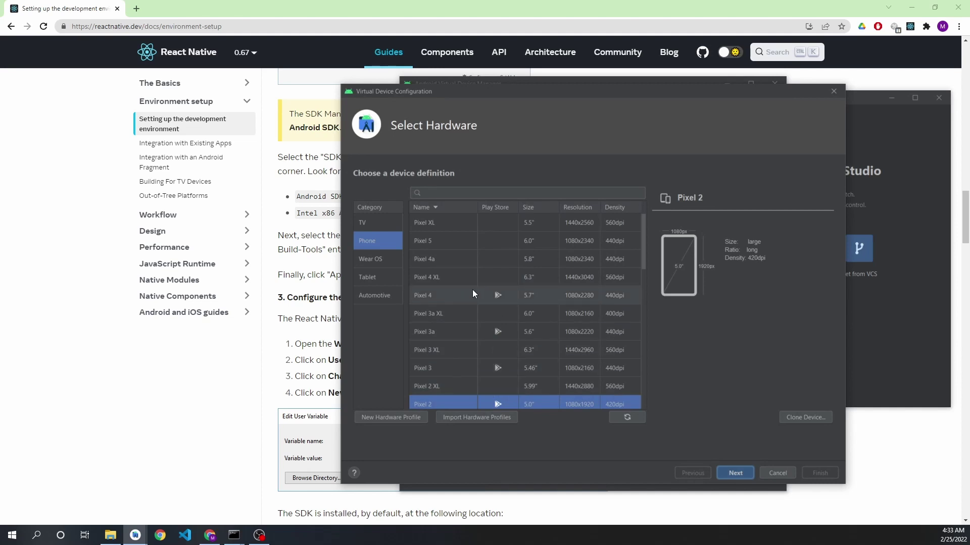
scroll(471, 293, "down", 4)
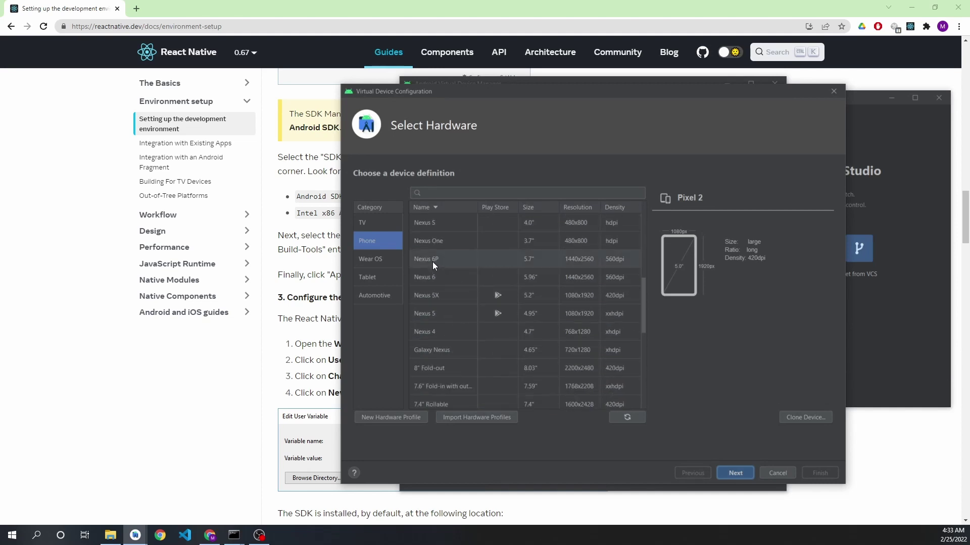
left_click(506, 261)
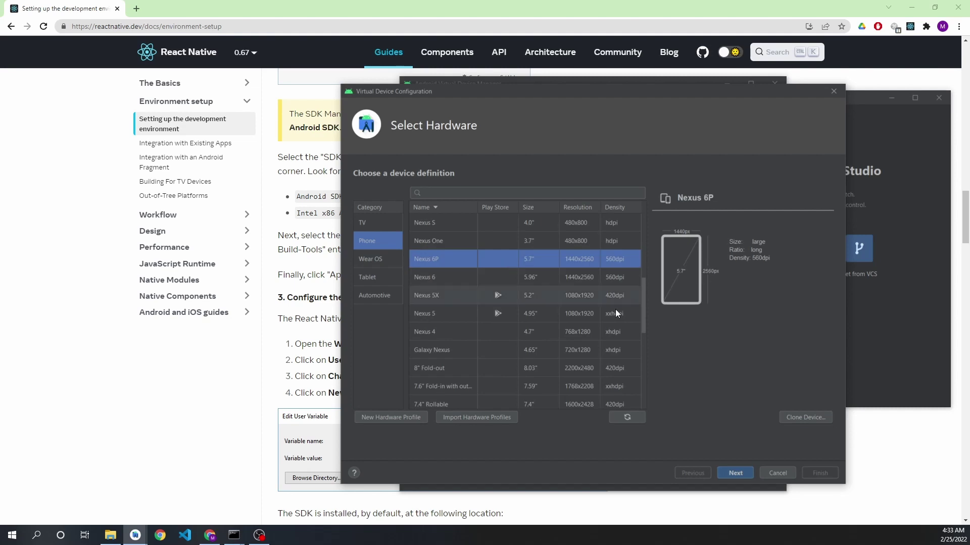
left_click(728, 473)
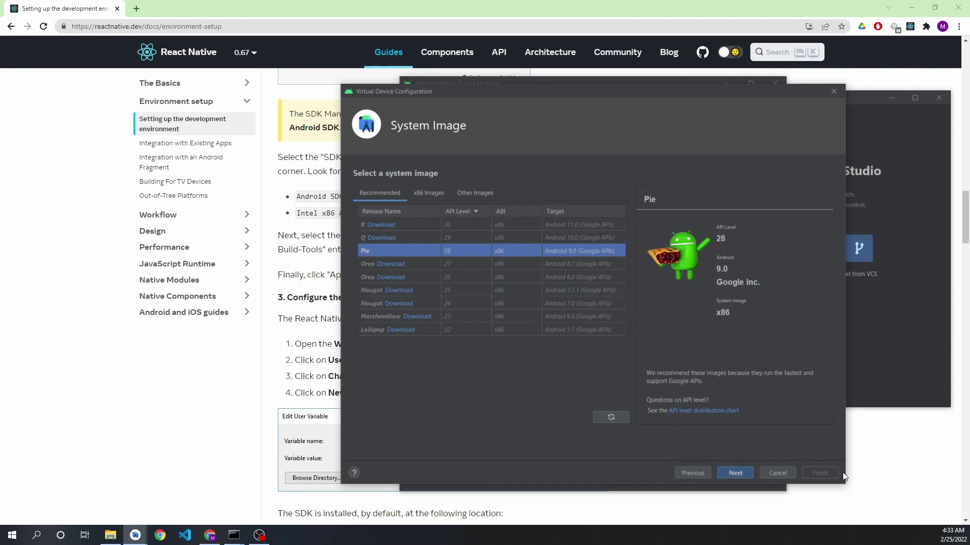
left_click(791, 473)
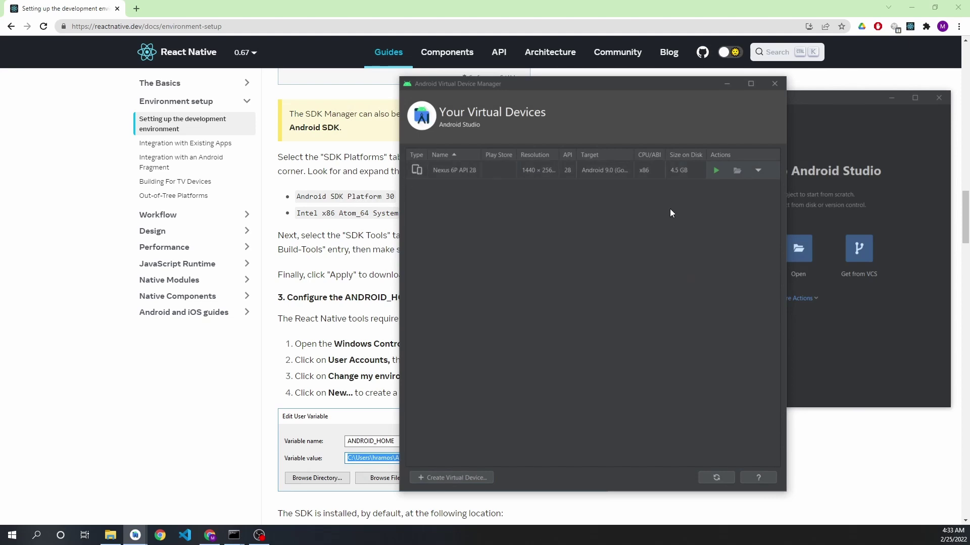
Step: Open the Nexus 6P API 28 virtual device for editing and show its advanced settings down to Memory and Storage
left_click(758, 170)
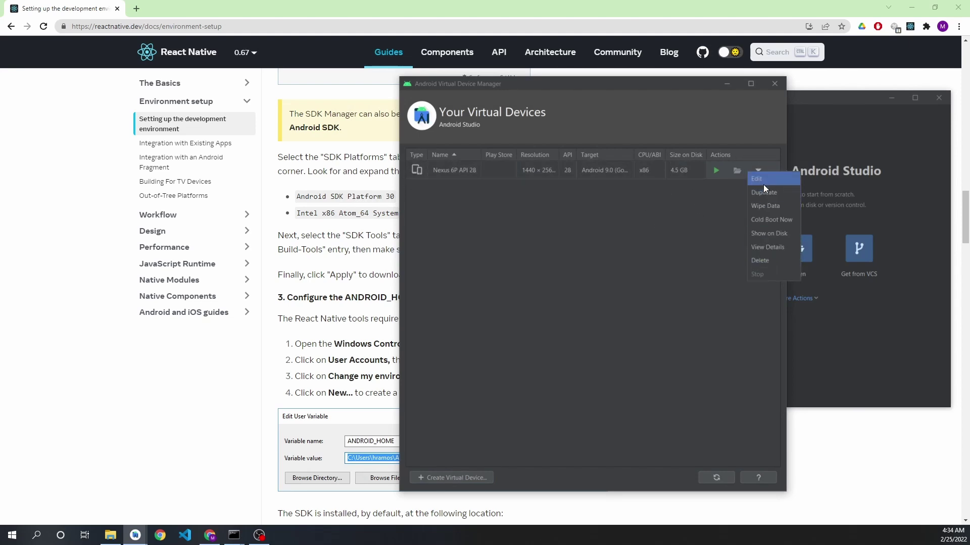
left_click(763, 182)
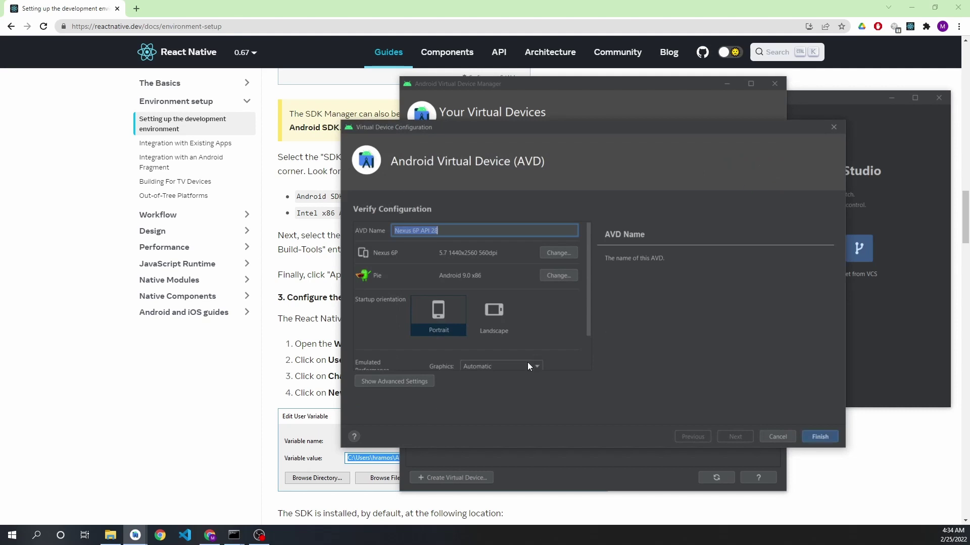
left_click(411, 382)
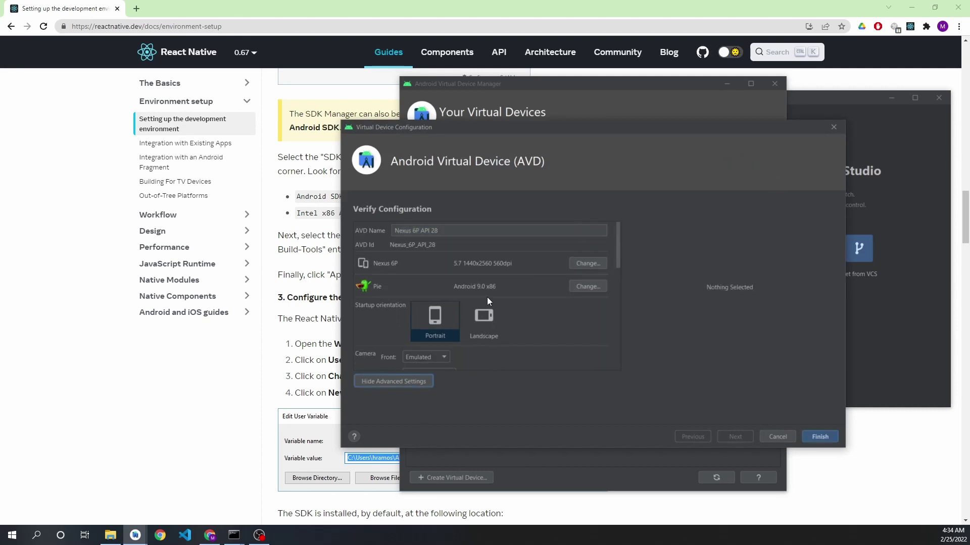
scroll(487, 297, "down", 3)
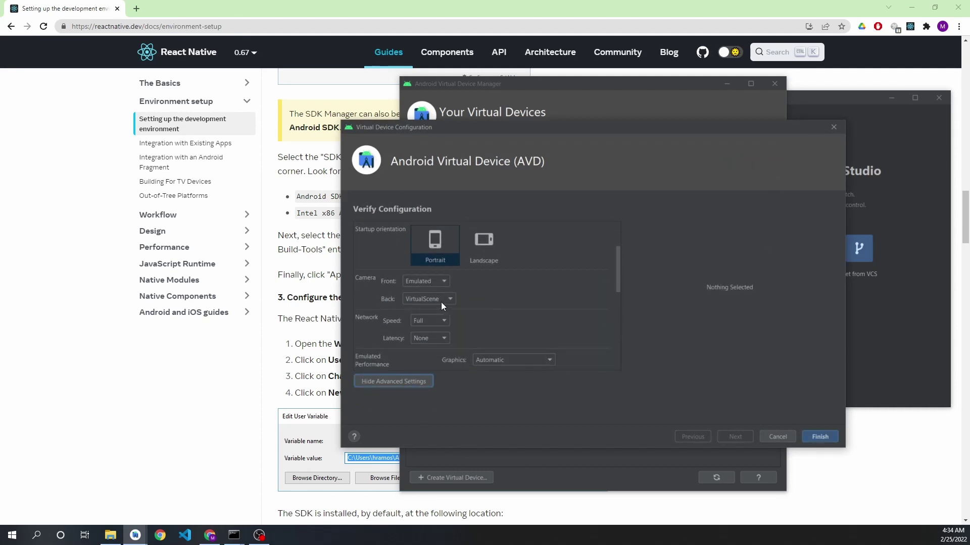
scroll(488, 308, "down", 6)
scroll(506, 319, "down", 3)
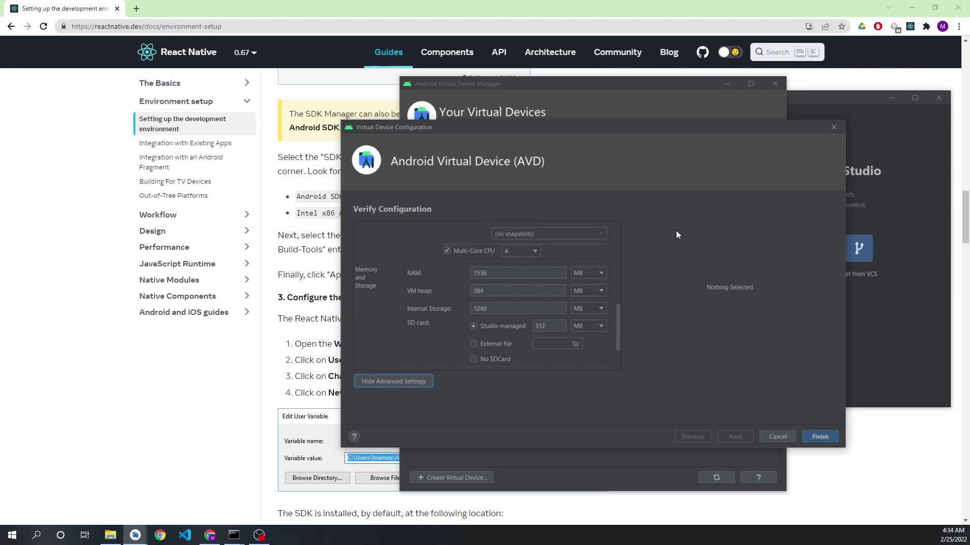
Step: Examine the virtual device's RAM and internal storage settings and finish the configuration without editing them
left_click_drag(498, 273, 449, 272)
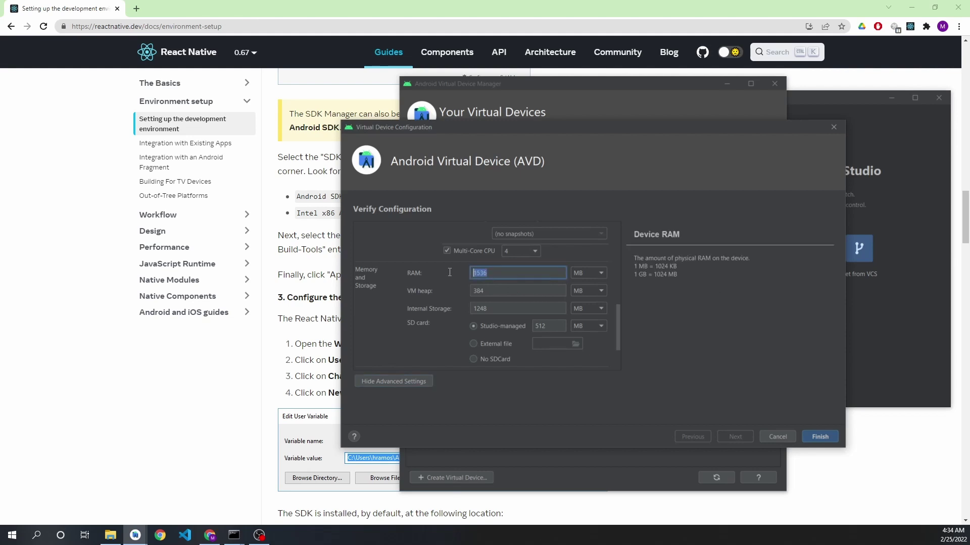
left_click(506, 272)
left_click_drag(500, 308, 411, 308)
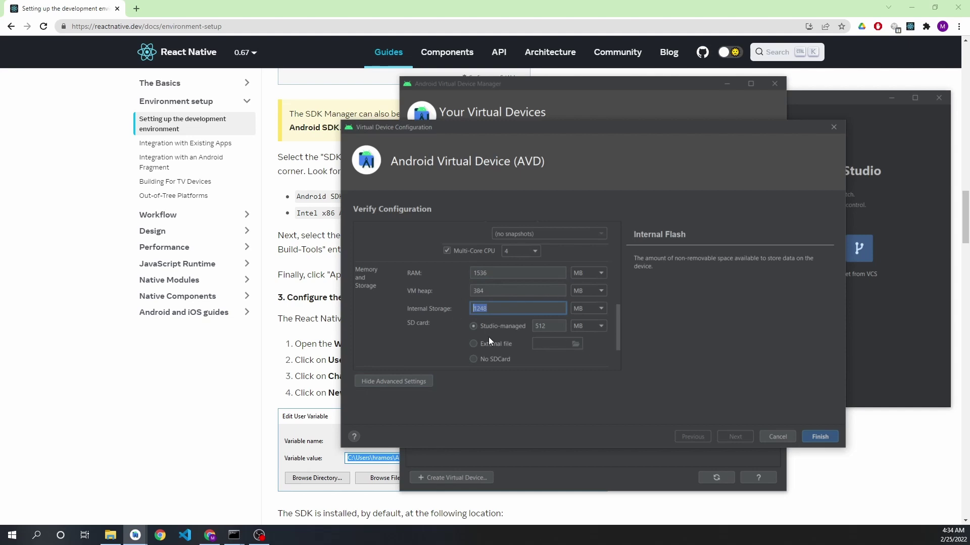
left_click(814, 438)
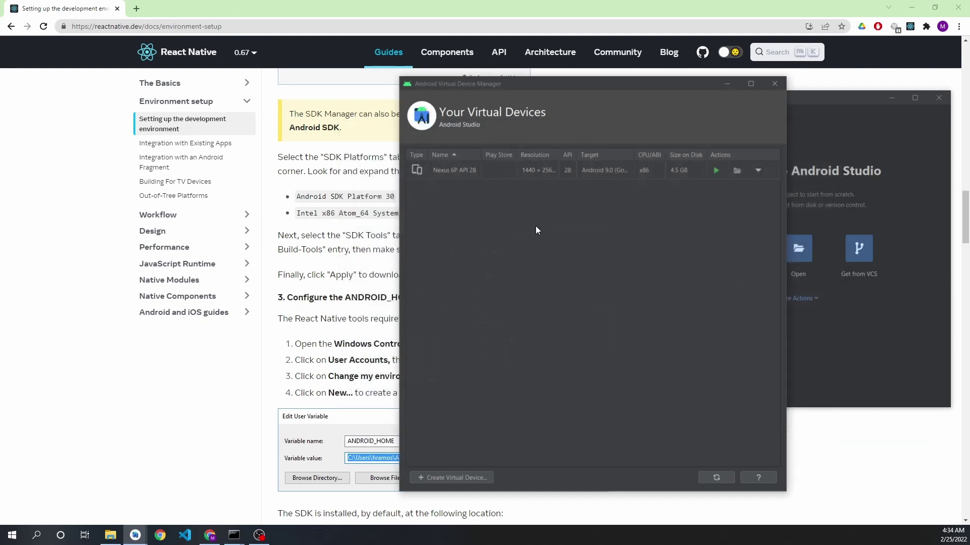
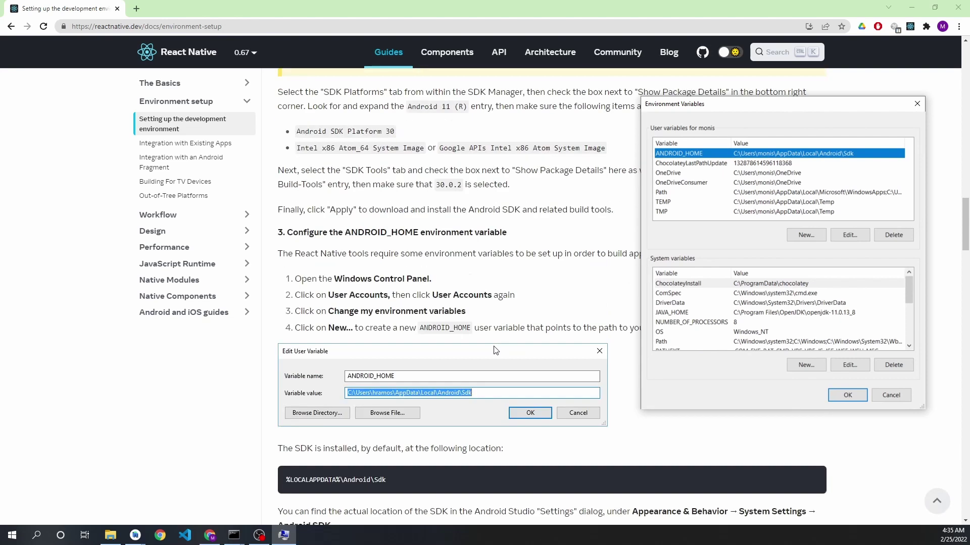
Step: Copy the guide's default SDK location, and run echo %LOCALAPPDATA% in Command Prompt to look up the local app data path
scroll(848, 454, "down", 2)
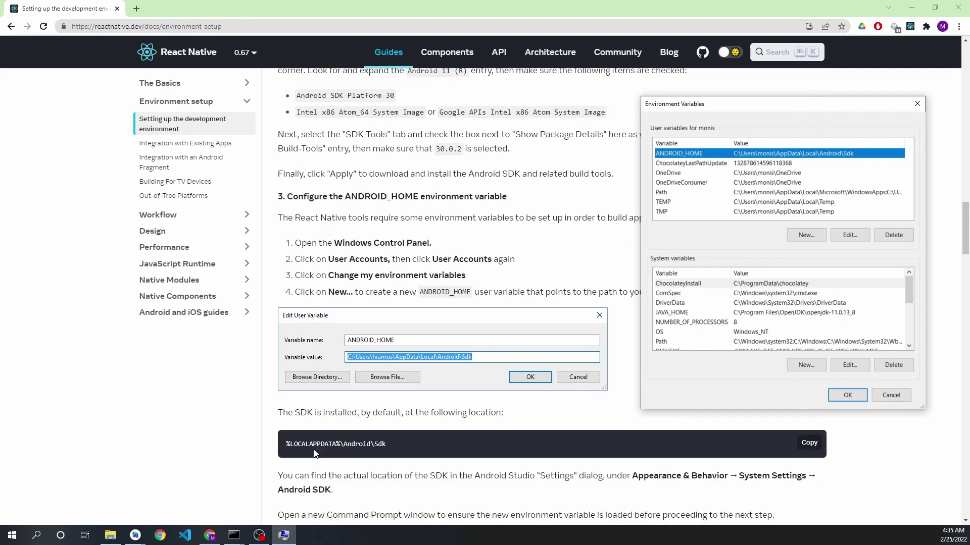
left_click(809, 443)
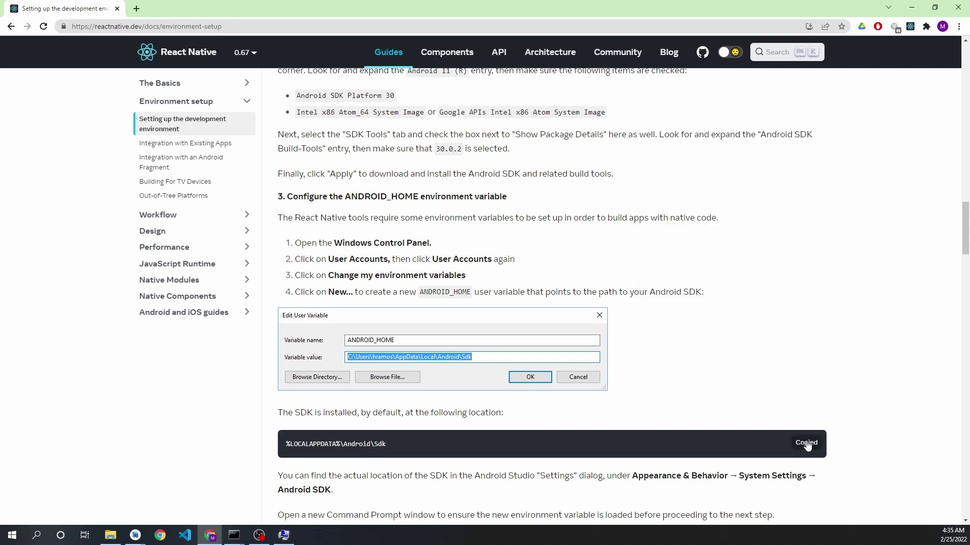
mouse_move(234, 535)
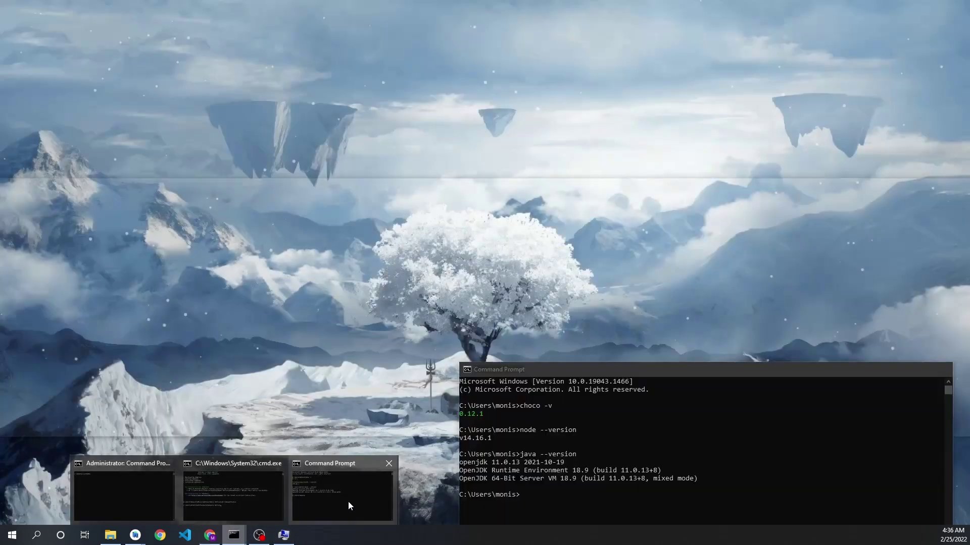
left_click(347, 501)
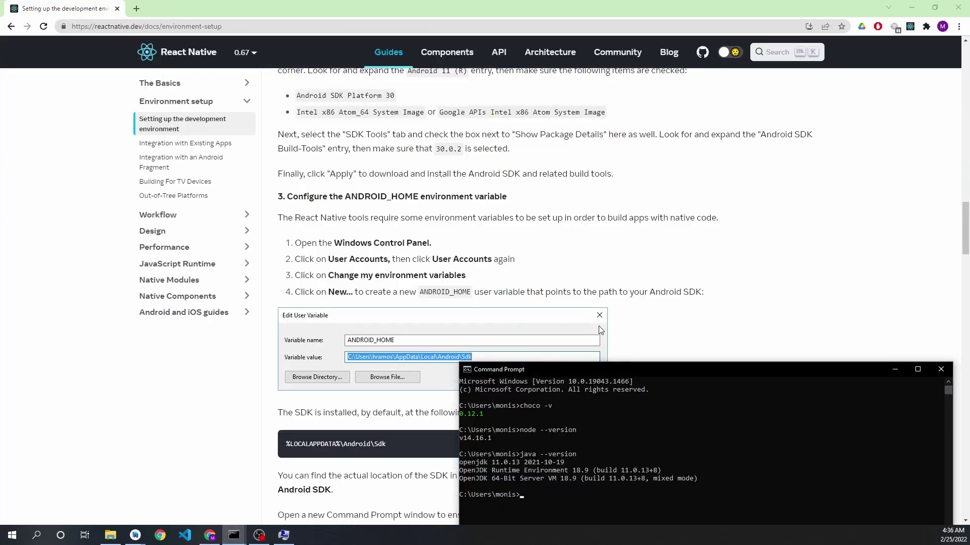
left_click_drag(634, 368, 668, 170)
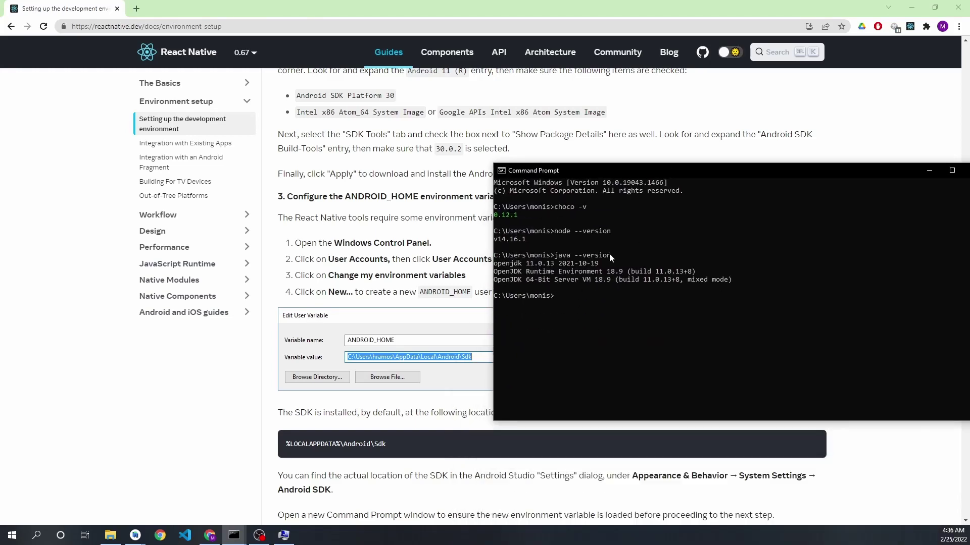
type("echo %LOCALAPPDATA%")
key("Return")
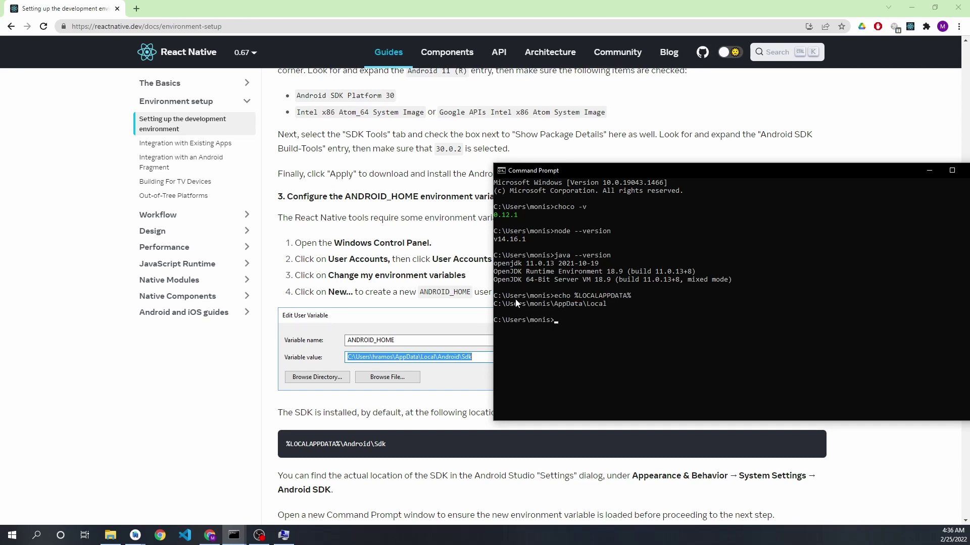
left_click_drag(497, 307, 610, 307)
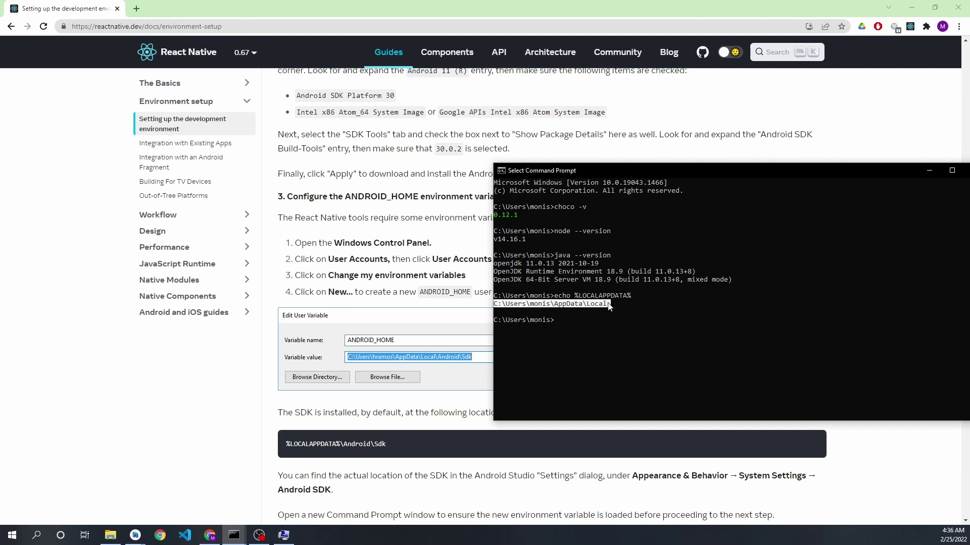
Step: Copy the guide's SDK location again and enter it as a new user variable, ANDROID_HOME with the value %LOCALAPPDATA%\Android\Sdk
left_click(288, 536)
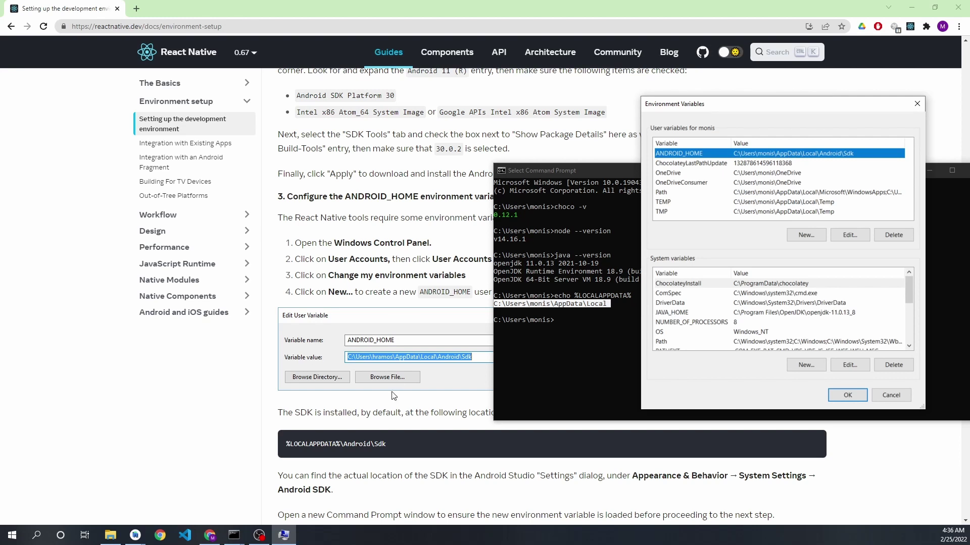
left_click(809, 443)
left_click(809, 443)
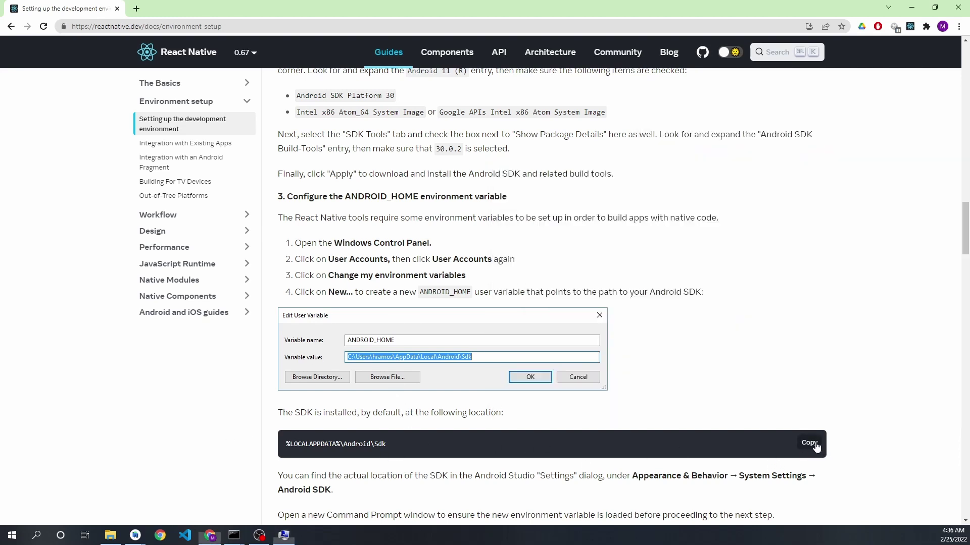
left_click(283, 535)
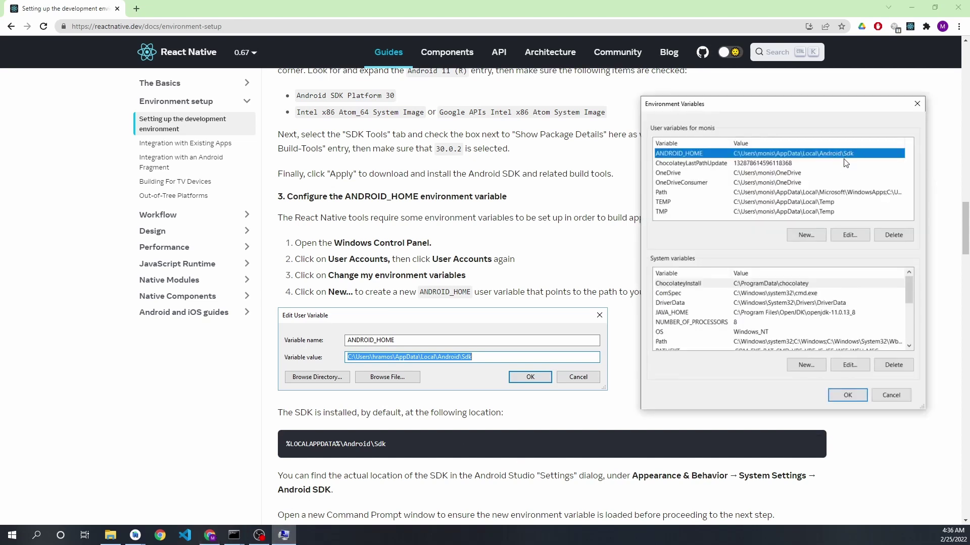
left_click(814, 235)
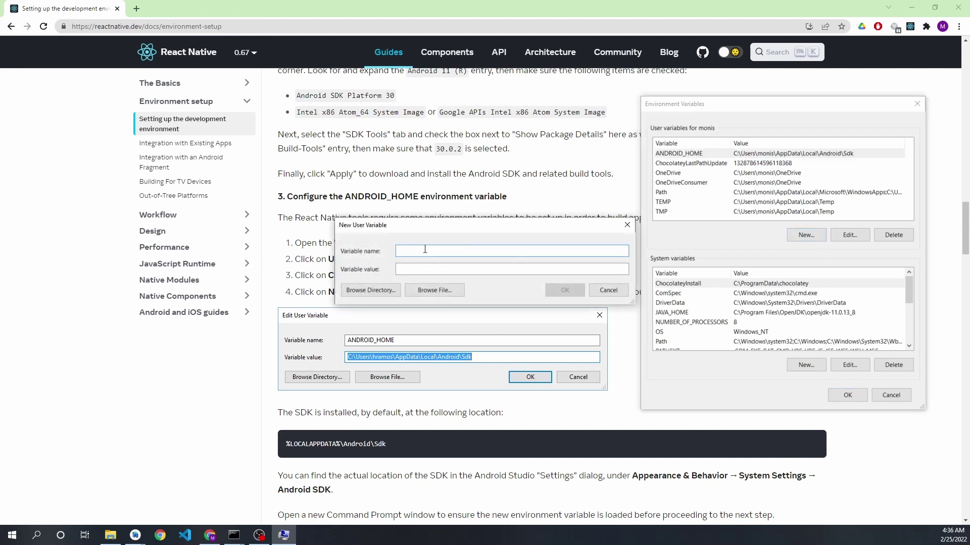
type("AN")
type("DROID")
type("_H")
type("HOME")
key("ctrl+v")
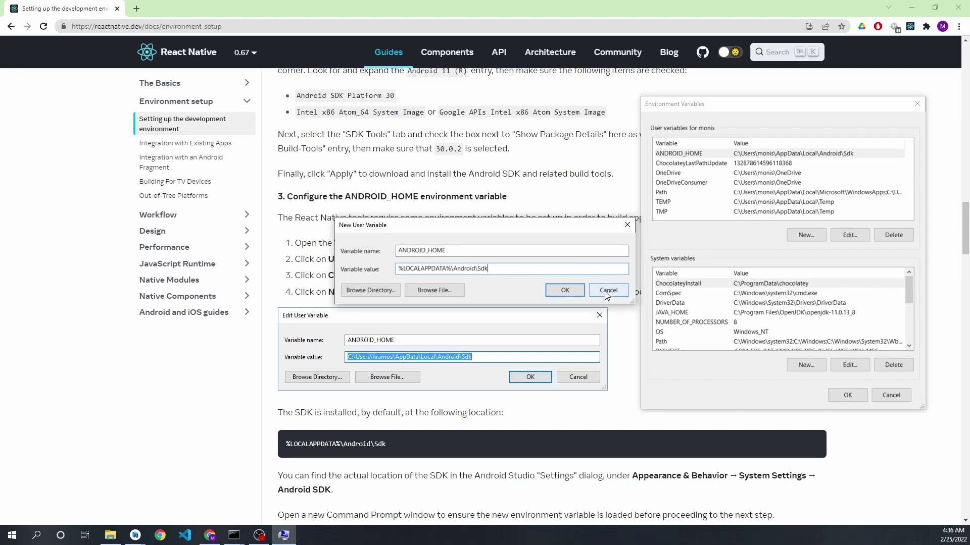
left_click(565, 291)
Step: Open the user Path variable for editing and check its Android\Sdk and platform-tools entries
left_click(777, 192)
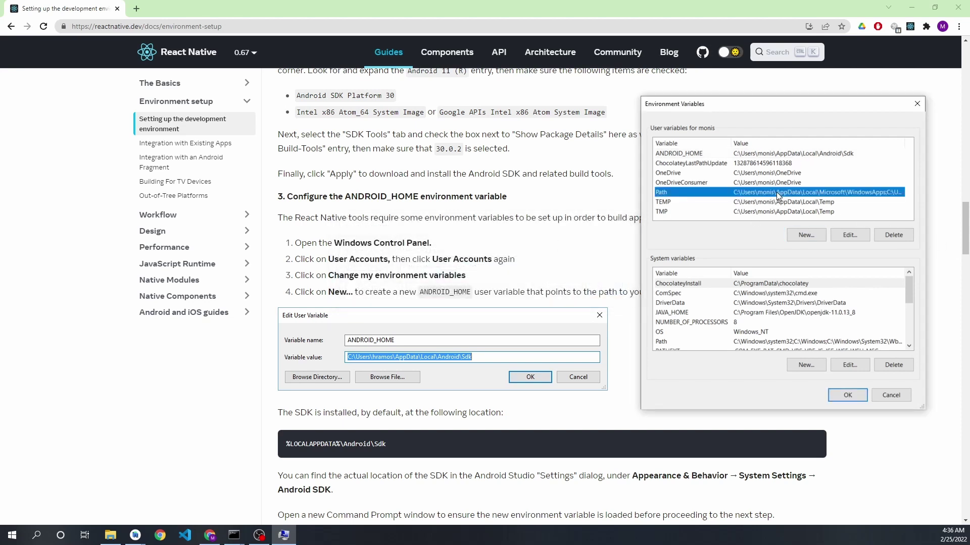
left_click(856, 238)
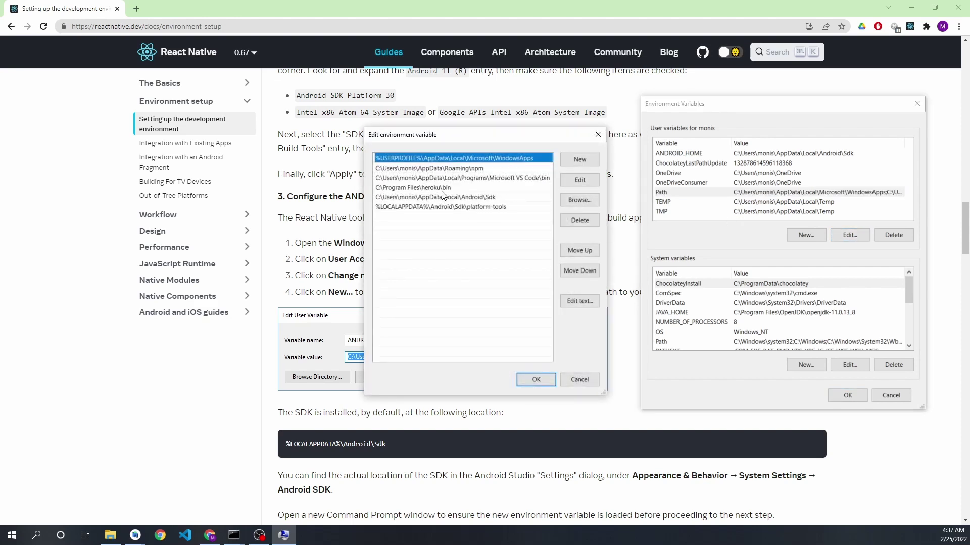
left_click(497, 197)
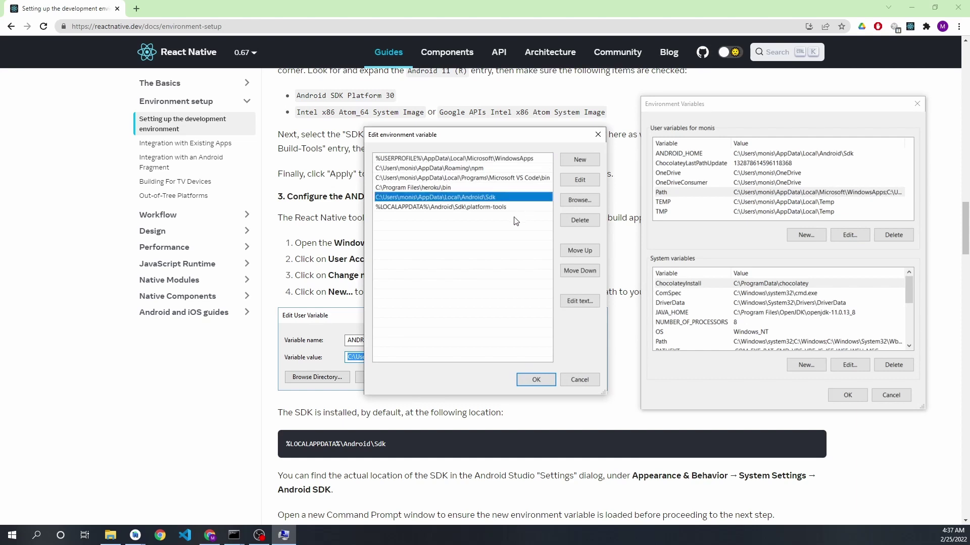
left_click(453, 208)
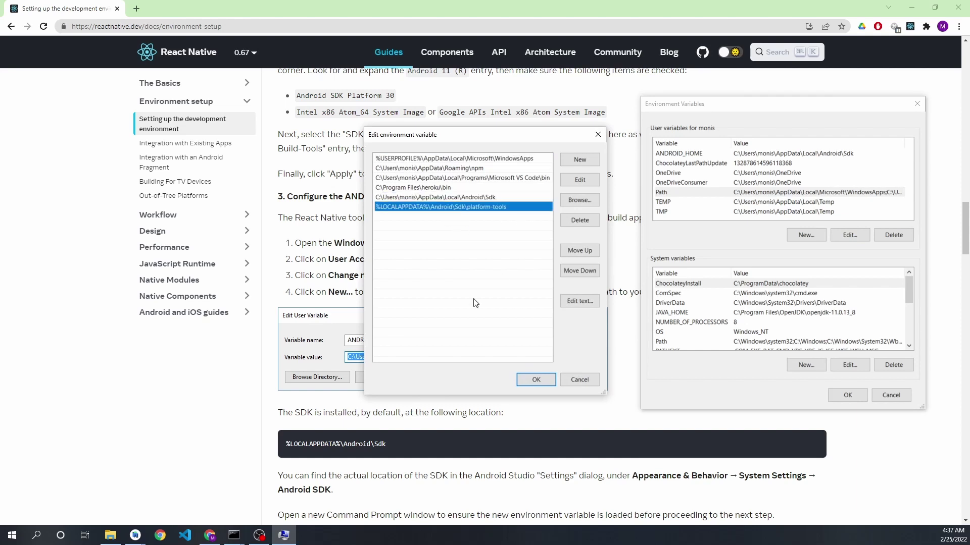
Step: Move the Path editor aside and compare its entries with the guide's section on adding platform-tools to Path
scroll(257, 351, "down", 1)
scroll(255, 352, "down", 3)
left_click_drag(477, 139, 799, 122)
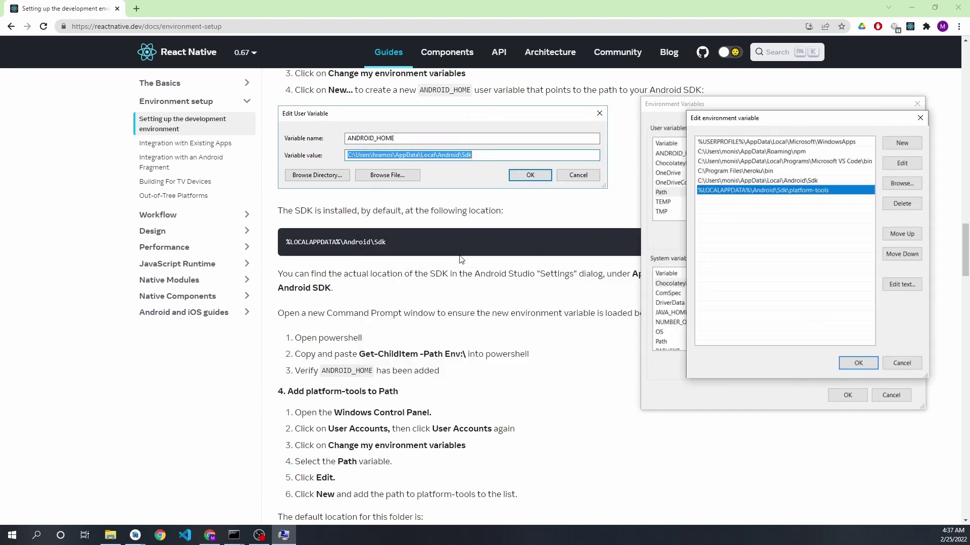
scroll(461, 258, "down", 2)
scroll(460, 259, "down", 3)
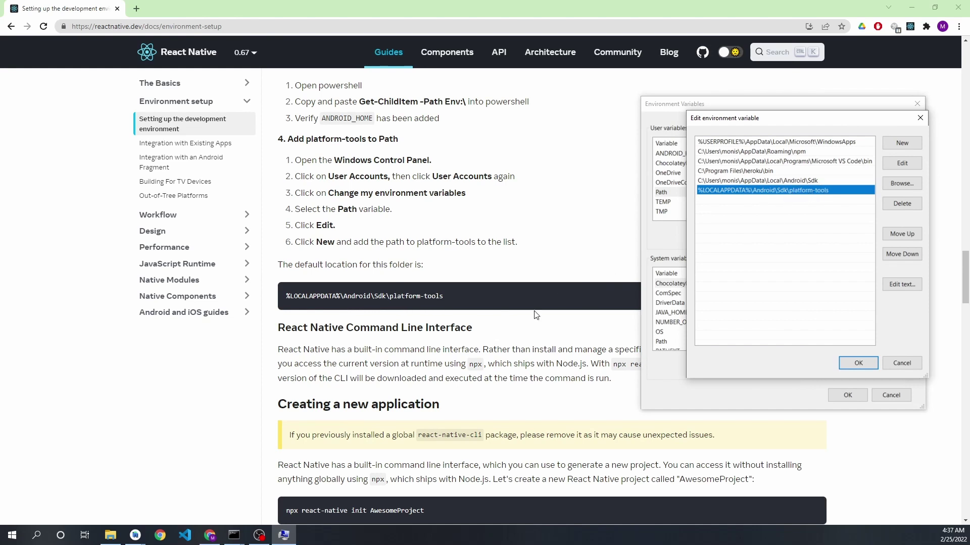
scroll(587, 292, "down", 2)
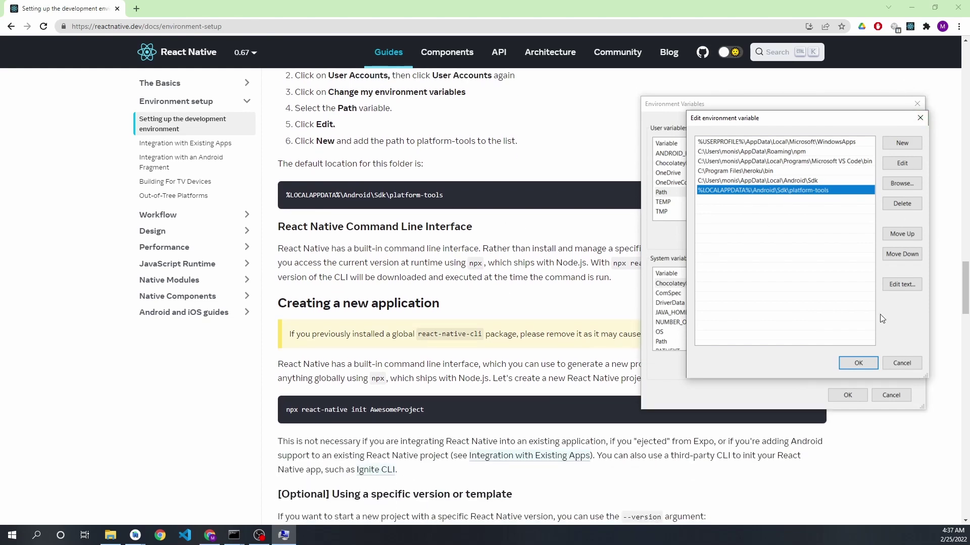
Step: Accept the Path entries and the environment variables, and close System Properties
left_click(860, 362)
left_click(853, 395)
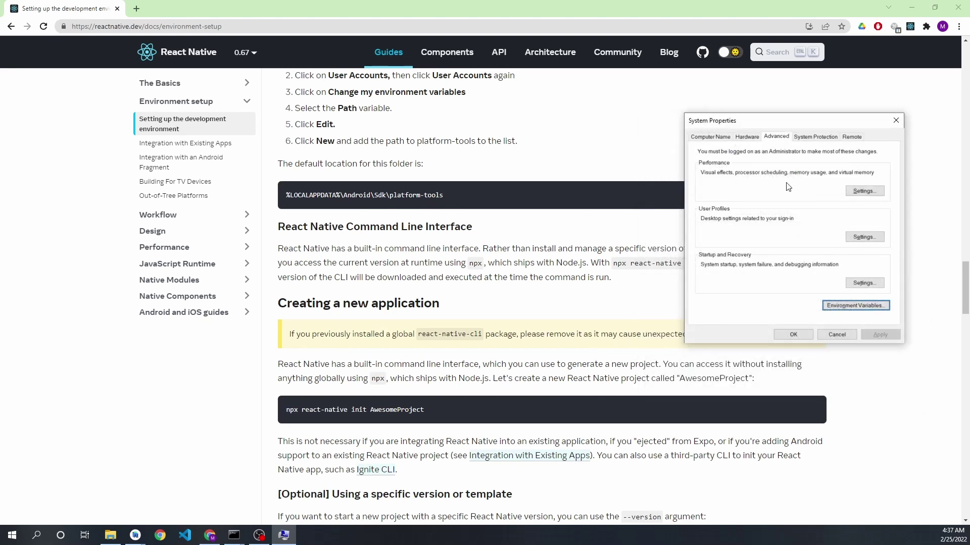
left_click(894, 120)
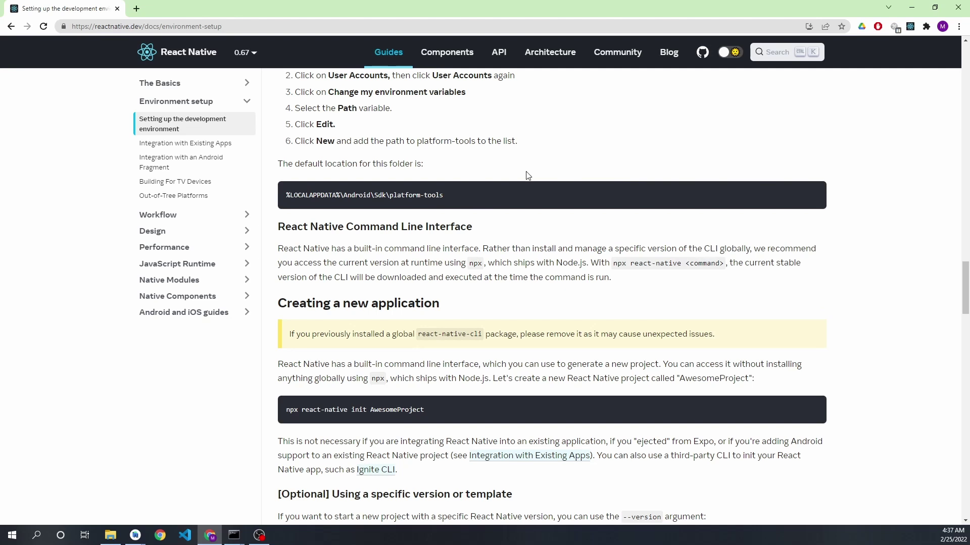
Step: Read the guide's section on creating a new application and copy the command npx react-native init AwesomeProject
scroll(535, 181, "down", 2)
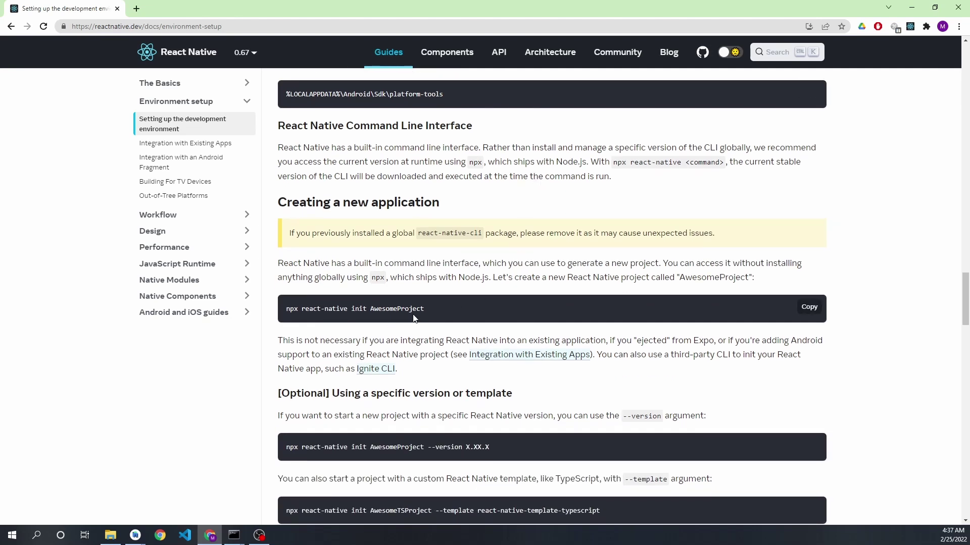
mouse_move(819, 312)
left_click_drag(429, 305, 288, 309)
left_click(437, 313)
scroll(597, 350, "down", 1)
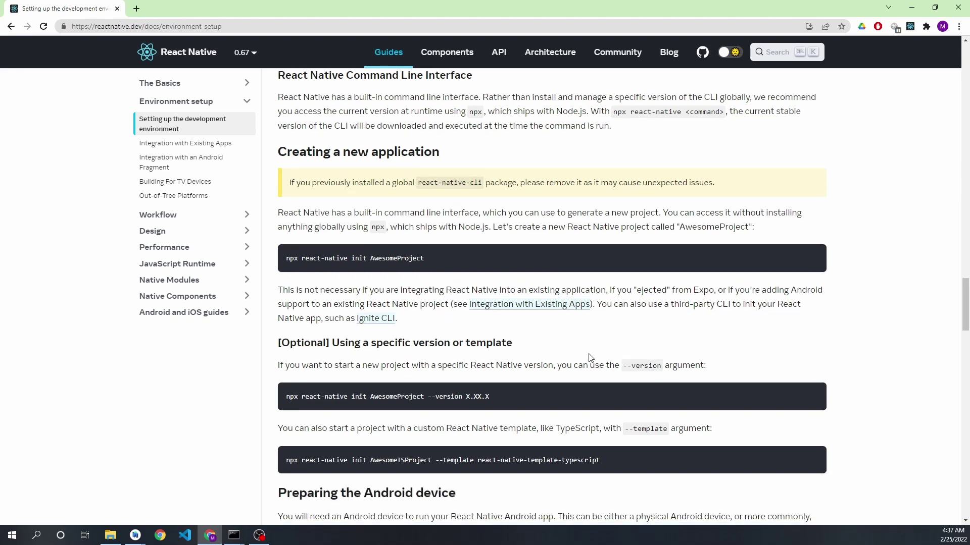
left_click(799, 395)
left_click(806, 257)
Step: Switch to the cmd.exe window with the AwesomeProject initialization and review its output and the Desktop\React Native folder path
left_click(234, 535)
left_click_drag(312, 115, 613, 144)
scroll(642, 235, "down", 11)
scroll(641, 236, "up", 12)
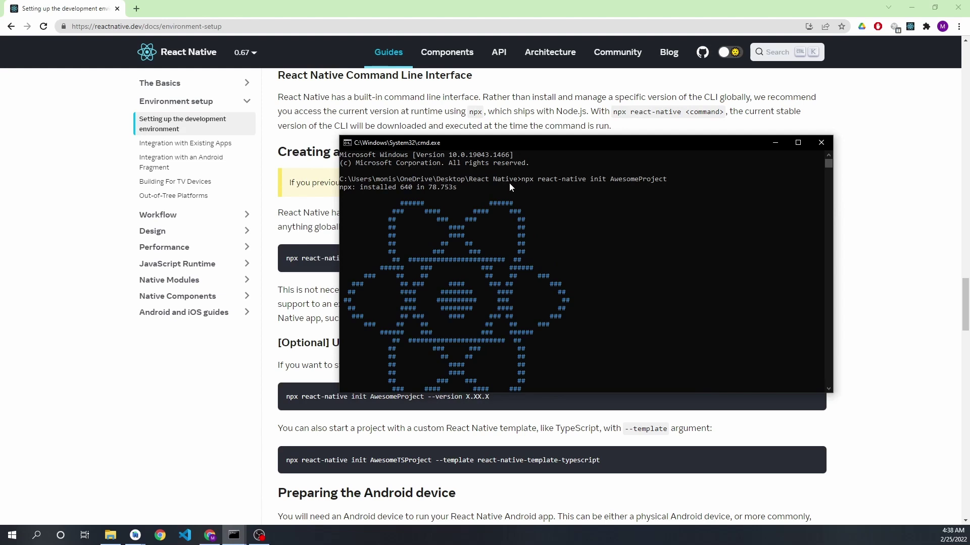
left_click(437, 179)
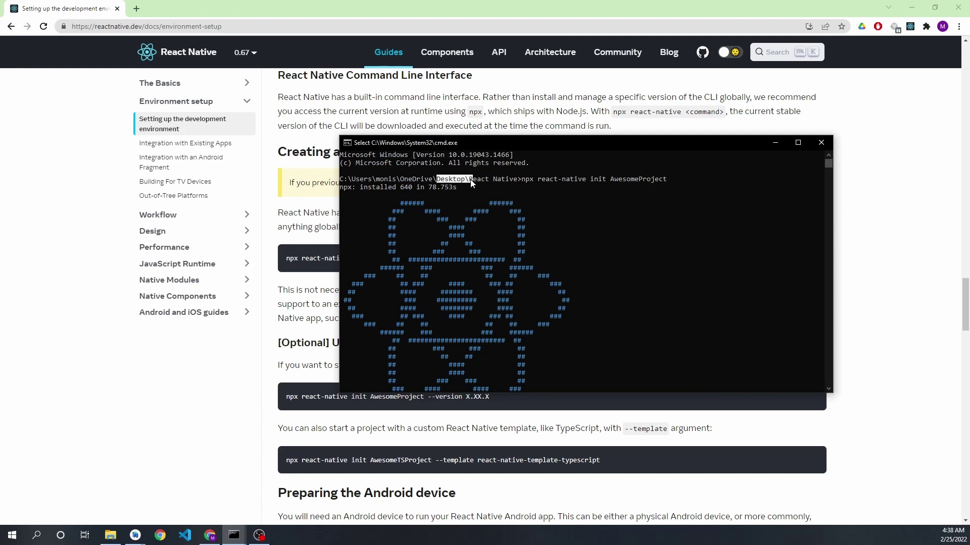
left_click_drag(471, 183, 520, 186)
left_click_drag(520, 186, 456, 180)
Step: Reposition the terminal and open the new project in Visual Studio Code with the command code AwesomeProject
left_click_drag(498, 142, 708, 187)
left_click_drag(767, 181, 497, 98)
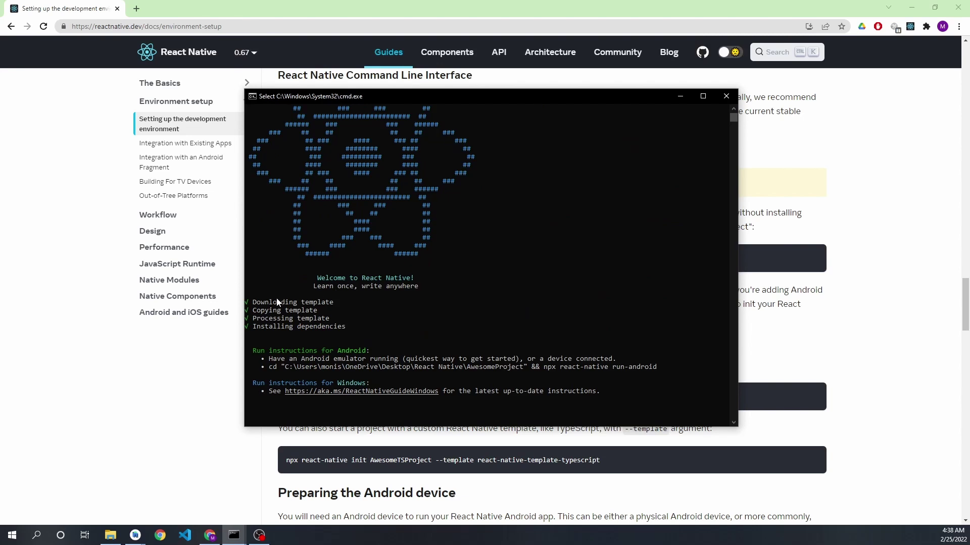
type("code AwesomeProject")
key("Return")
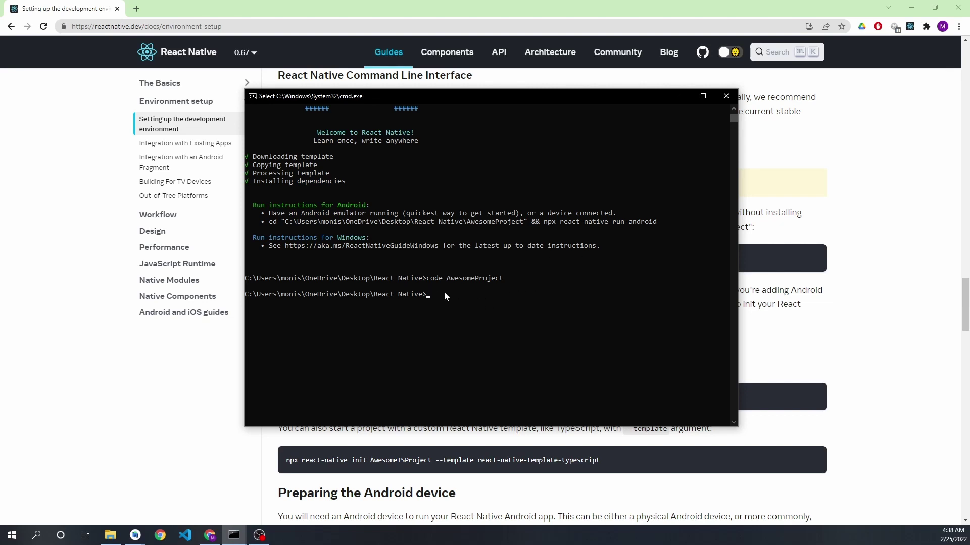
key("Up")
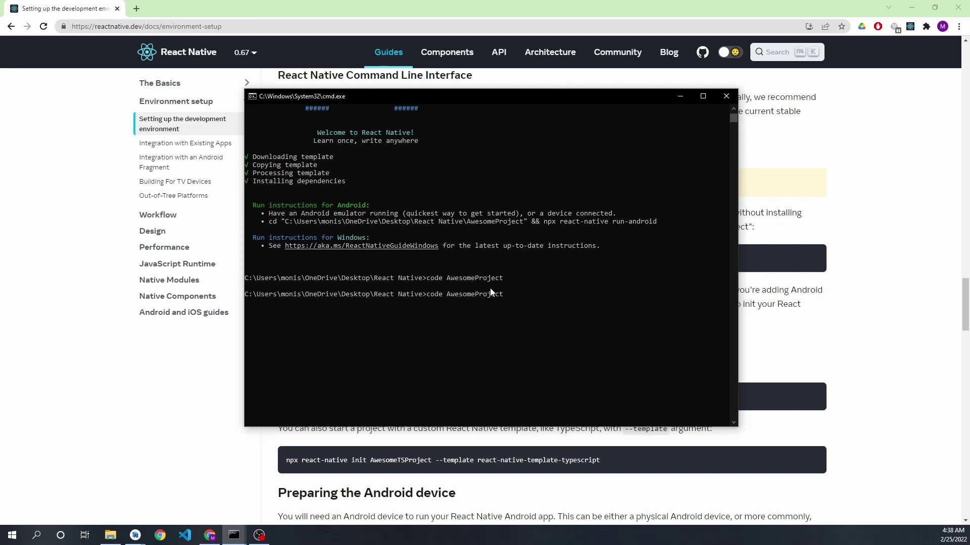
key("Return")
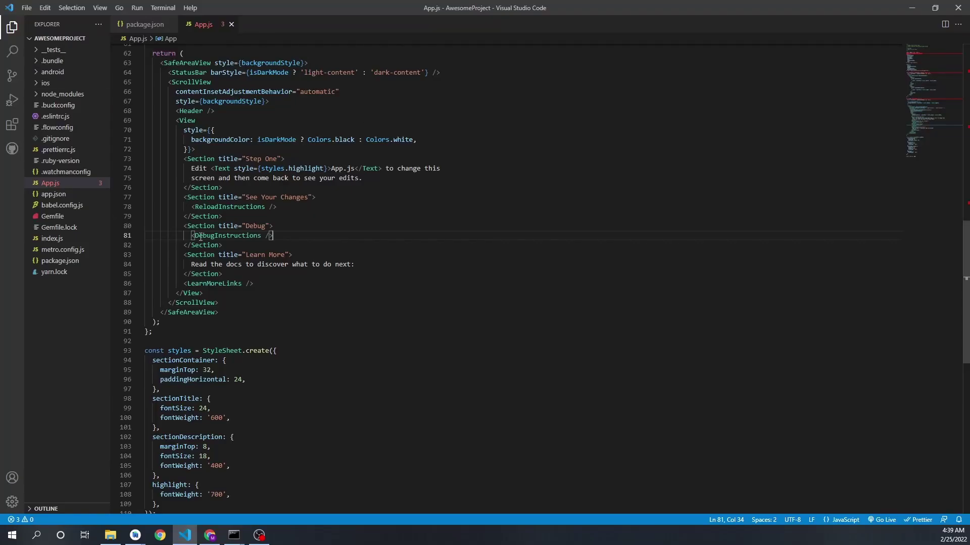
Step: Open package.json and check the react and react-native versions under dependencies
left_click(66, 261)
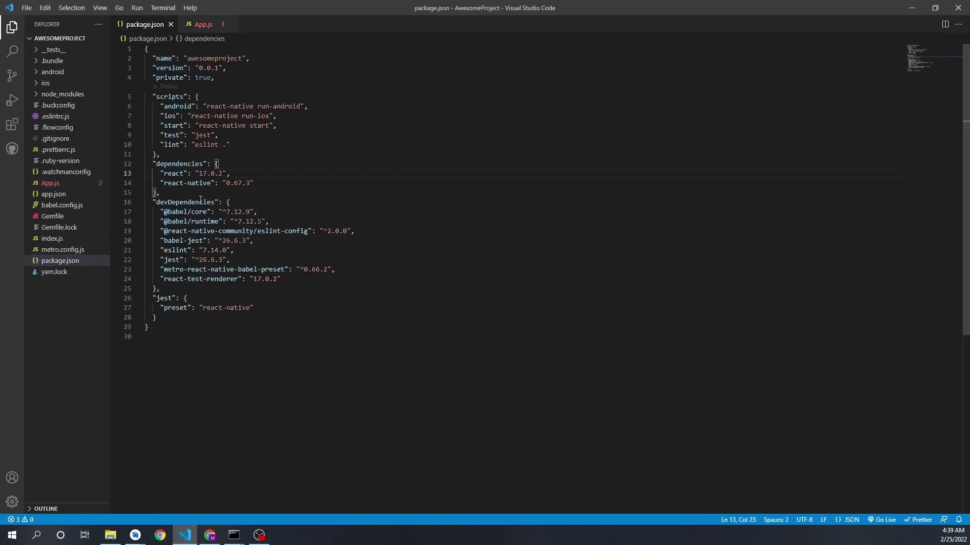
left_click_drag(271, 184, 161, 181)
left_click_drag(272, 175, 159, 173)
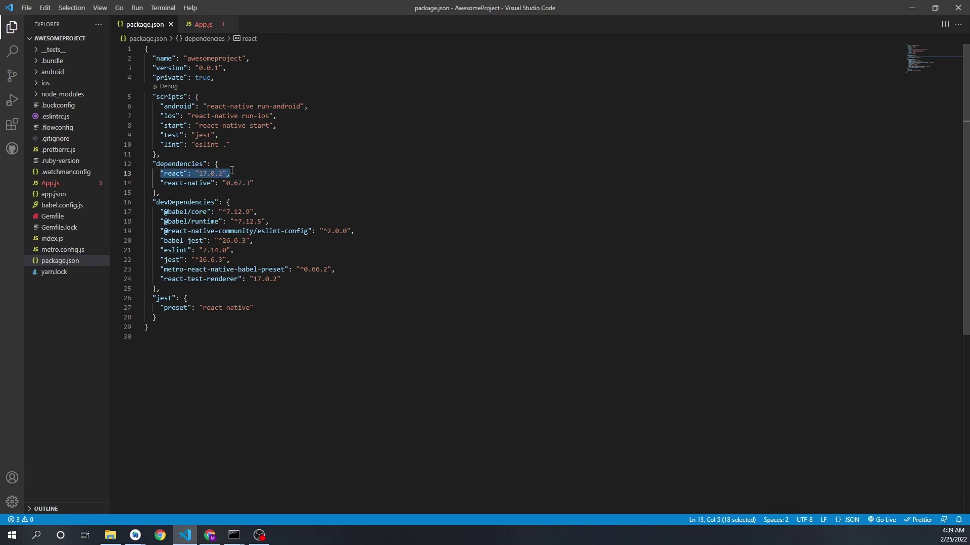
left_click(283, 174)
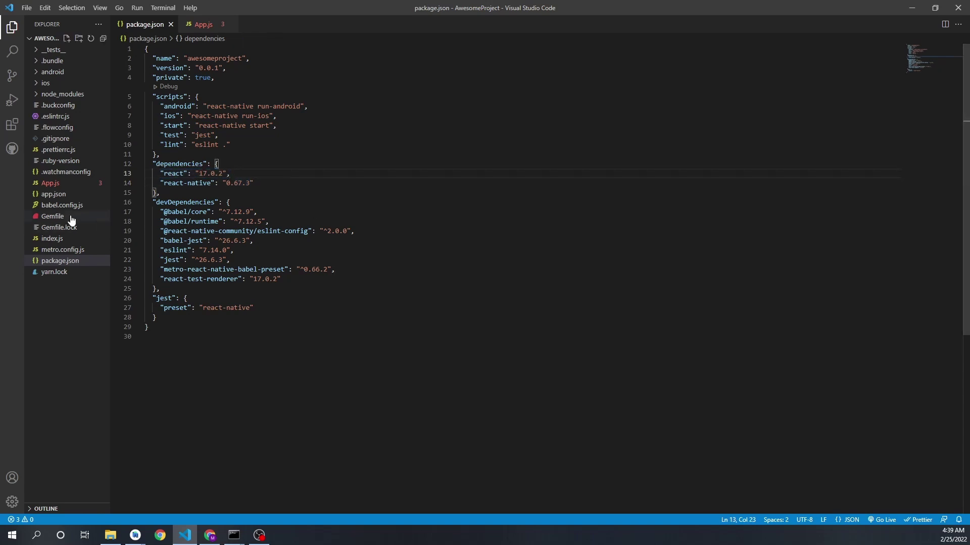
Step: Open App.js and look through the code of the App component
left_click(51, 183)
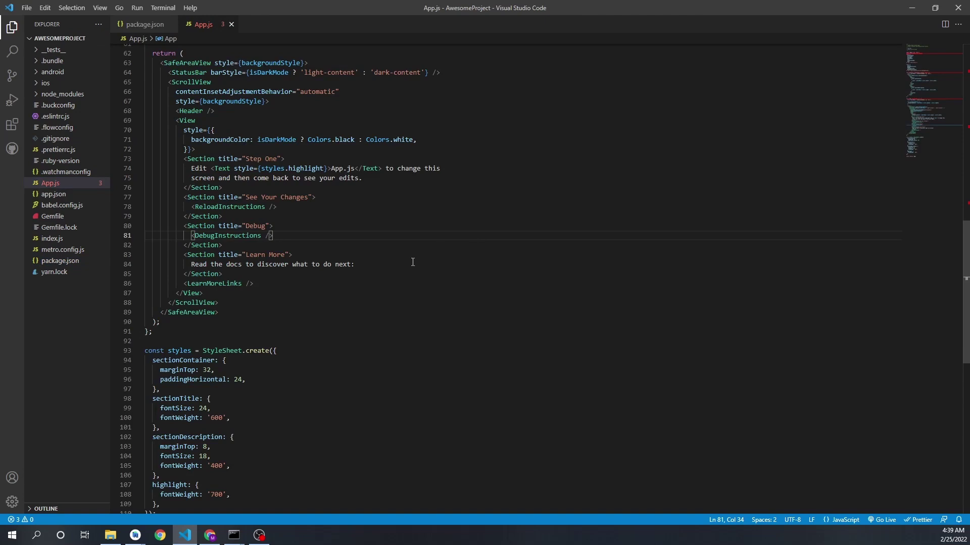
scroll(438, 250, "up", 10)
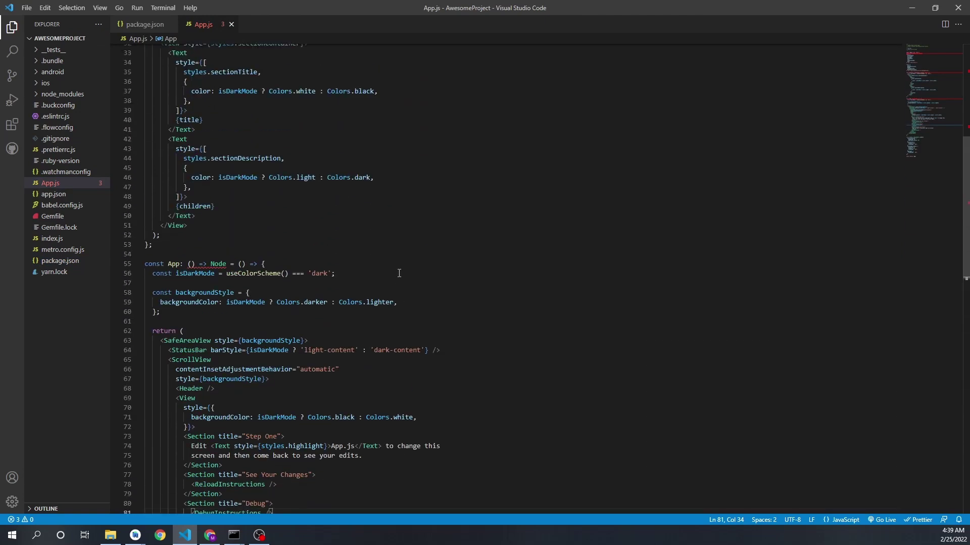
scroll(404, 274, "down", 7)
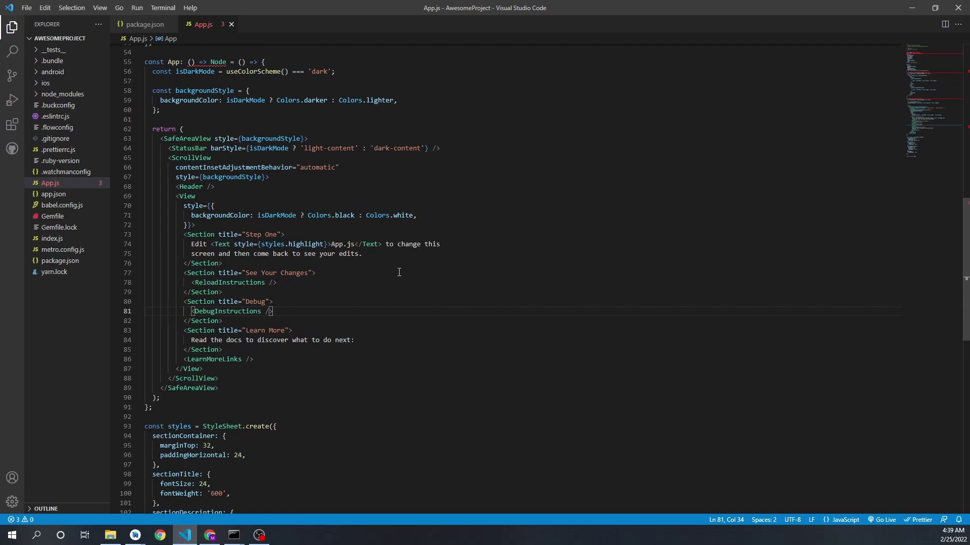
Step: Open a new integrated terminal in the AwesomeProject folder, remove the two older terminals and split the remaining one into two panes
key("ctrl+shift+grave")
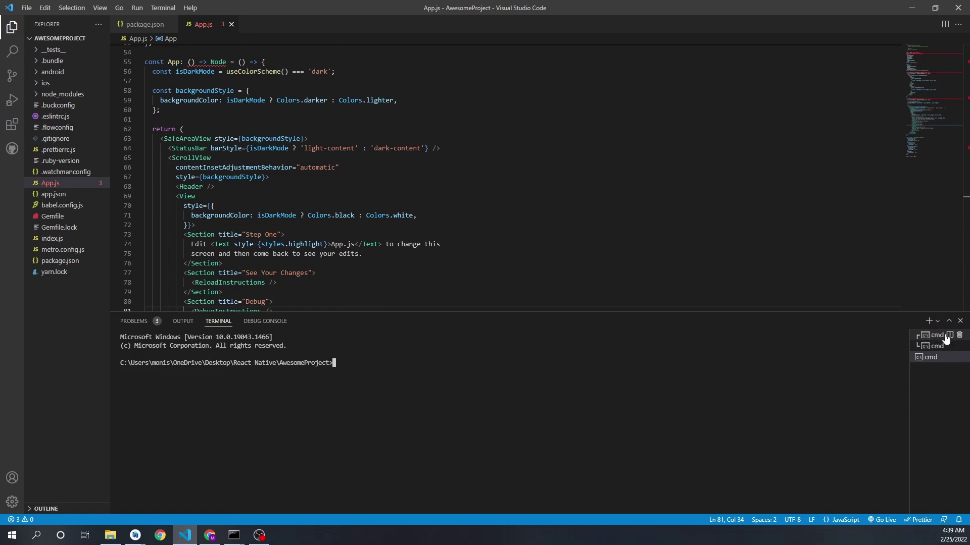
left_click(959, 337)
left_click(959, 337)
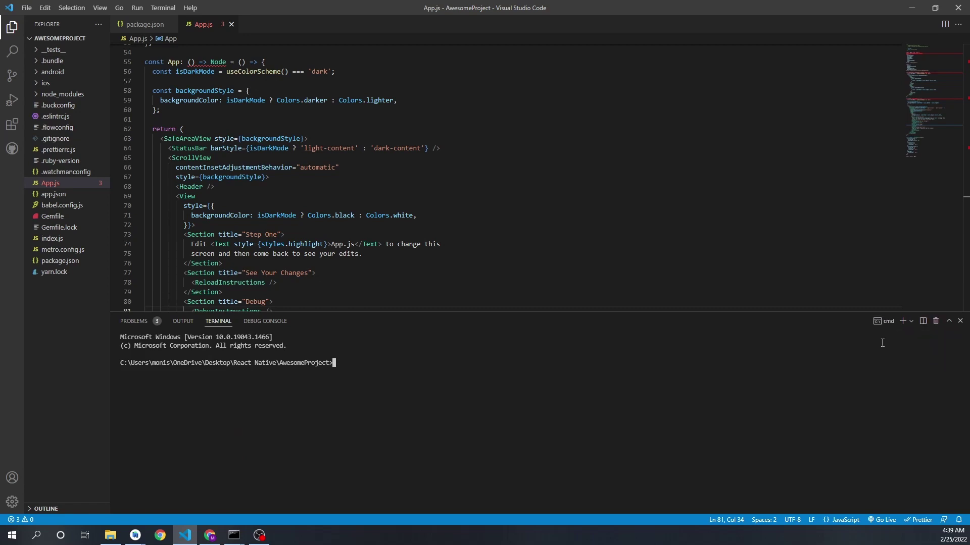
left_click(923, 321)
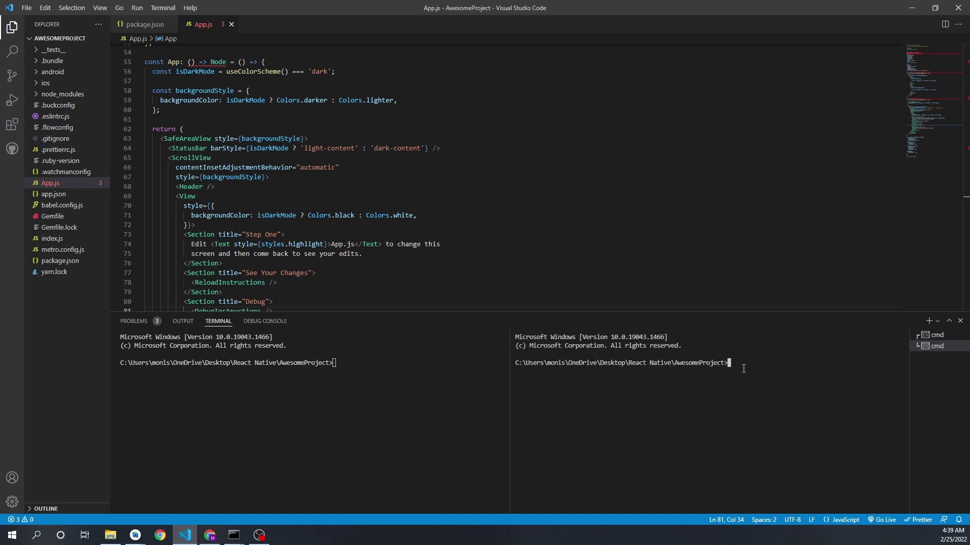
Step: Start the Metro bundler in the second terminal pane with npm start, and return focus to the first pane
type("npm start")
key("Return")
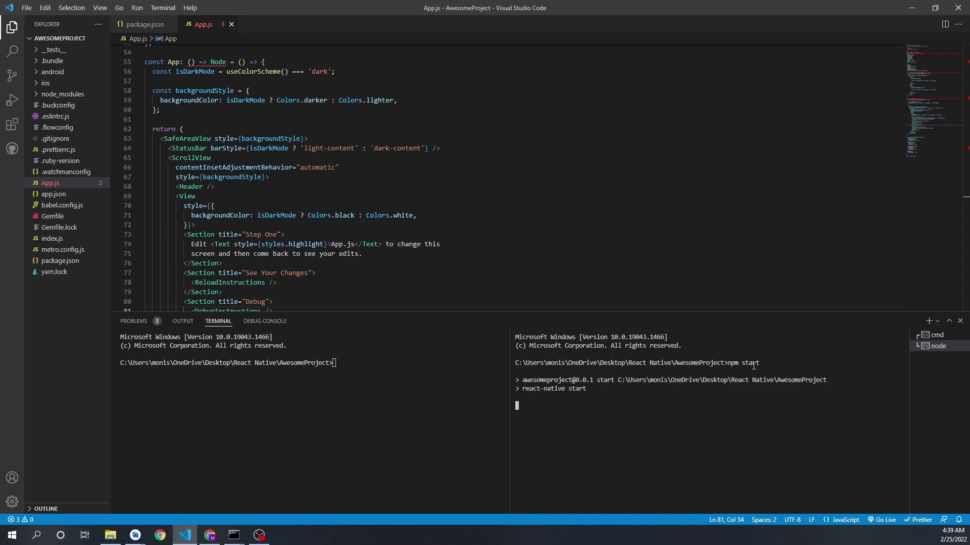
left_click(342, 363)
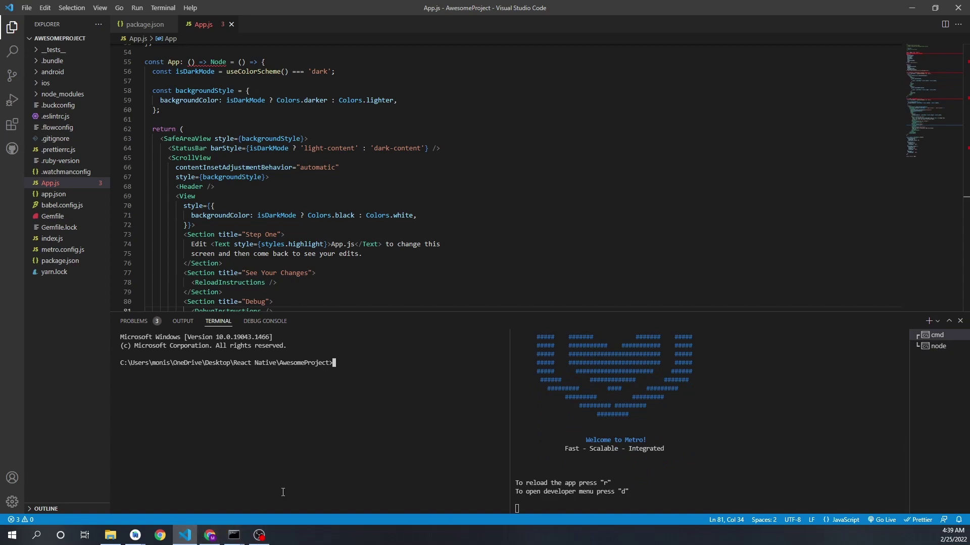
Step: Switch to Android Studio's Virtual Device Manager, launch the Nexus 6P API 28 emulator and dismiss the incompatible software warning
left_click(135, 537)
left_click(175, 477)
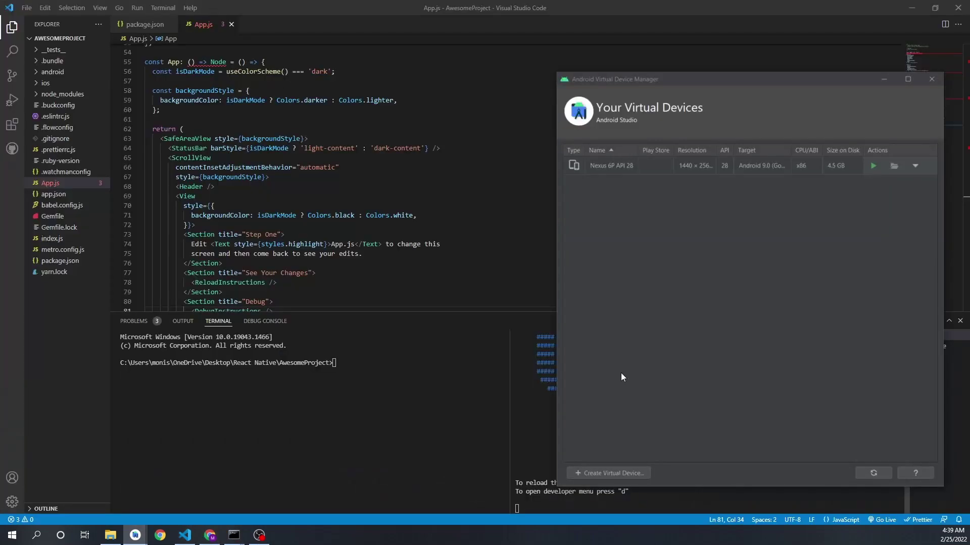
left_click(872, 167)
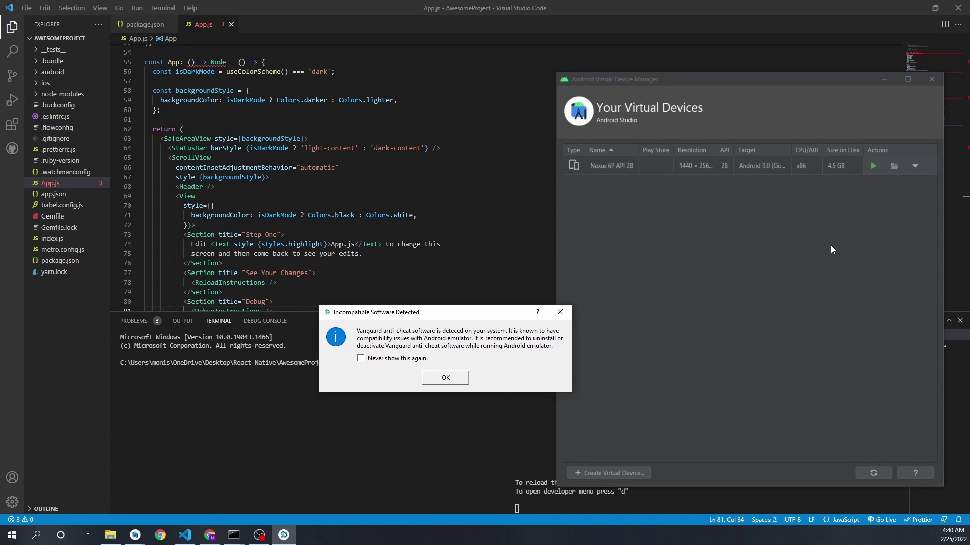
left_click(447, 378)
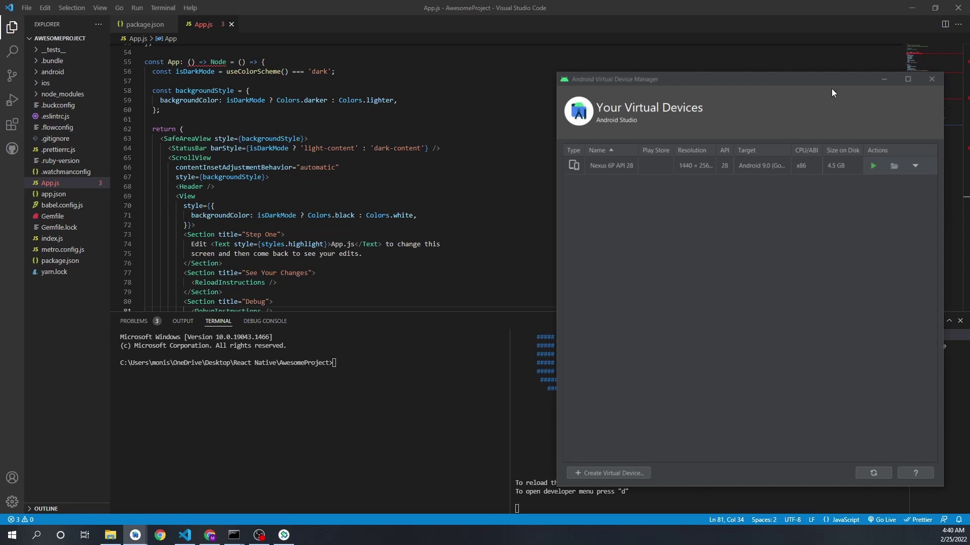
Step: Close the Android Virtual Device Manager and reposition the emulator window
left_click_drag(738, 107, 706, 96)
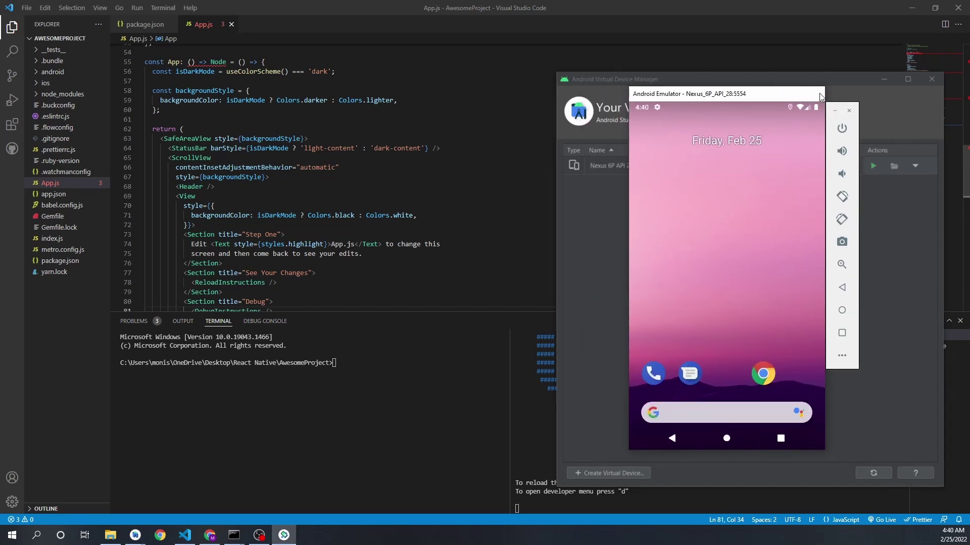
left_click(932, 78)
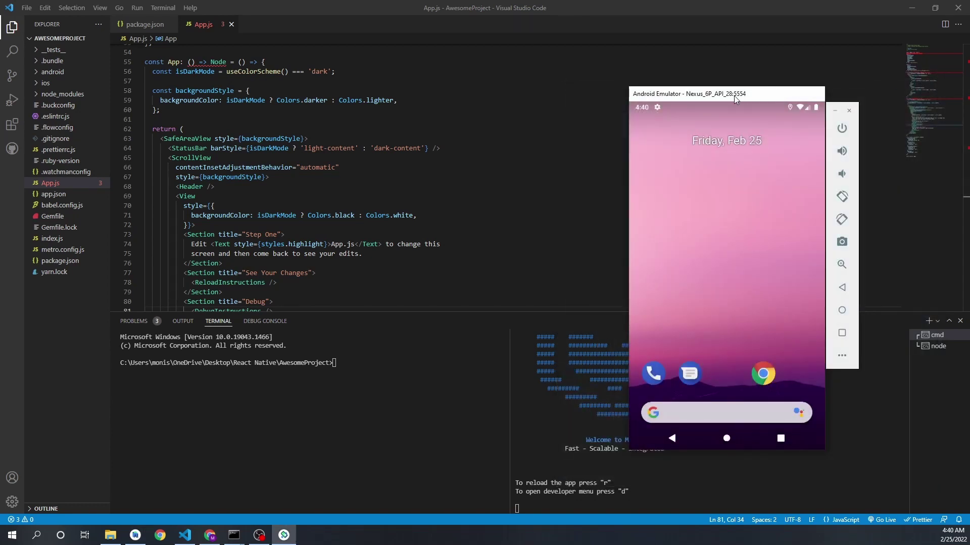
left_click_drag(728, 97, 752, 87)
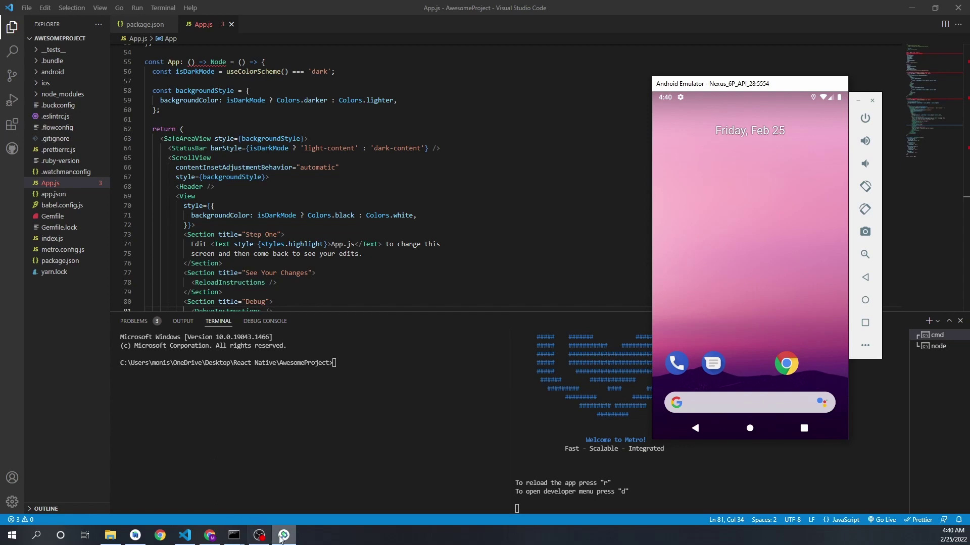
Step: Build and launch the app with npm run android in the first terminal pane, and place the emulator window beside the editor
left_click(354, 372)
type("n")
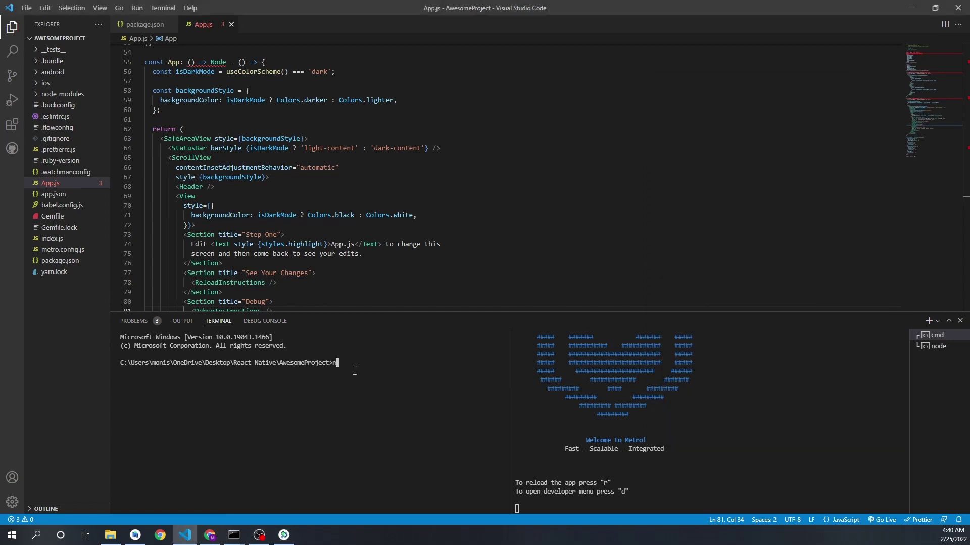
type("pm run android")
key("Return")
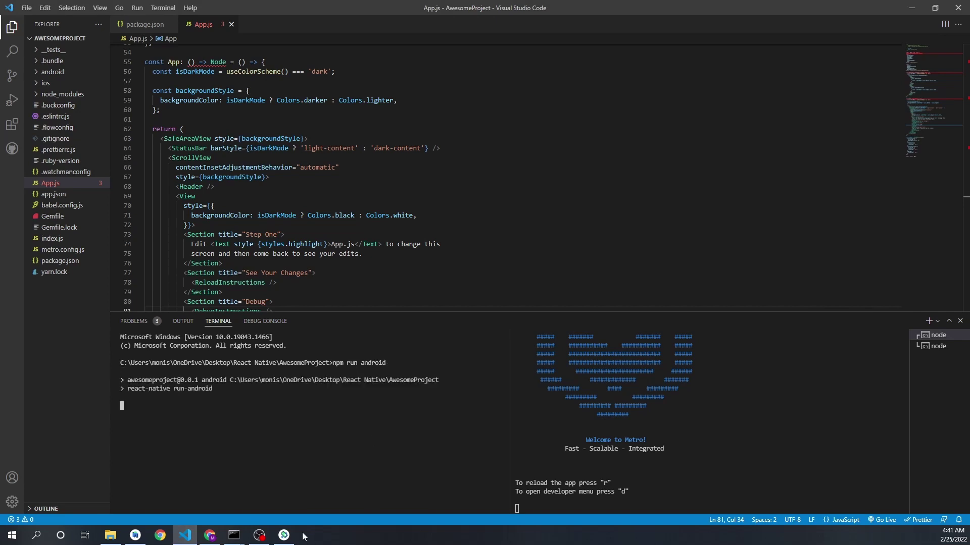
left_click(284, 535)
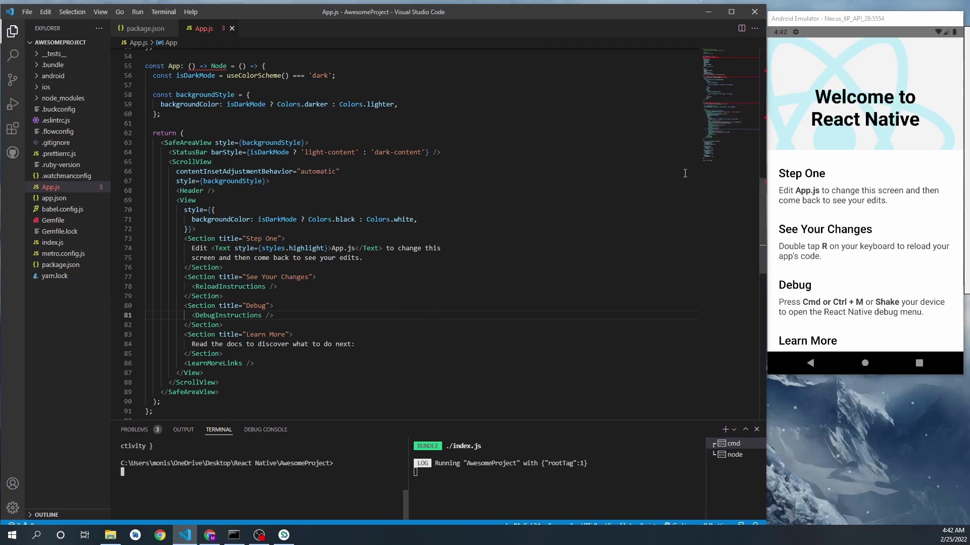
left_click_drag(870, 20, 871, 18)
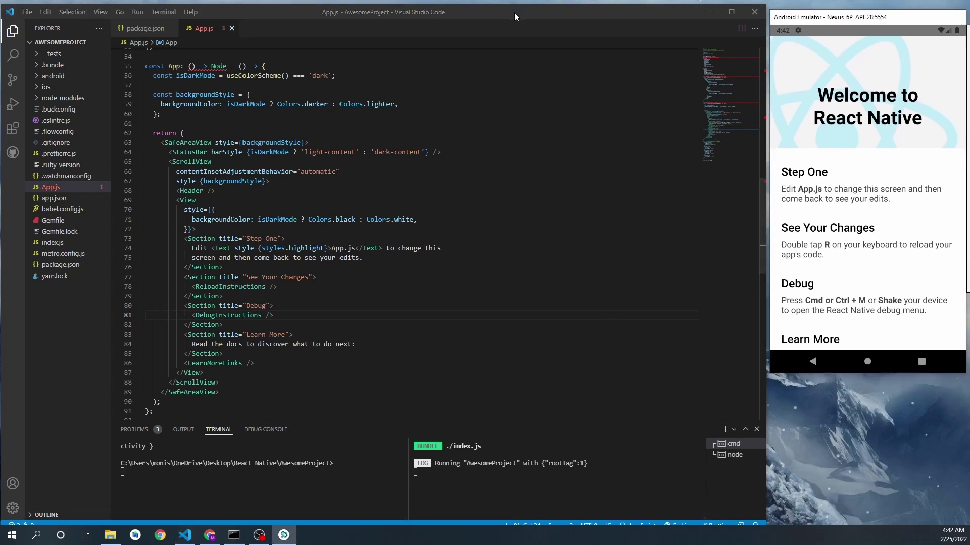
Step: Look through the App.js code and the app's default welcome screen in the emulator
key("alt+Tab")
scroll(337, 235, "down", 1)
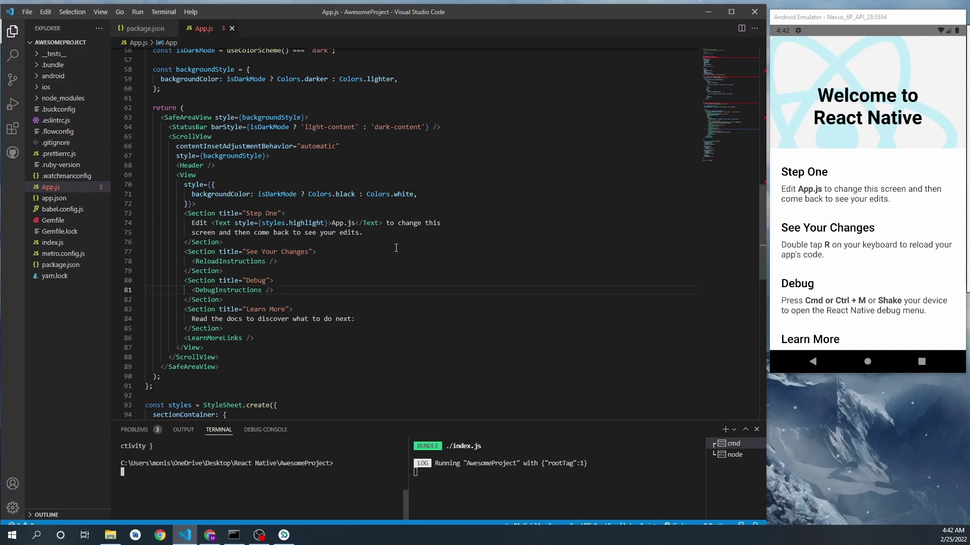
scroll(876, 132, "down", 10)
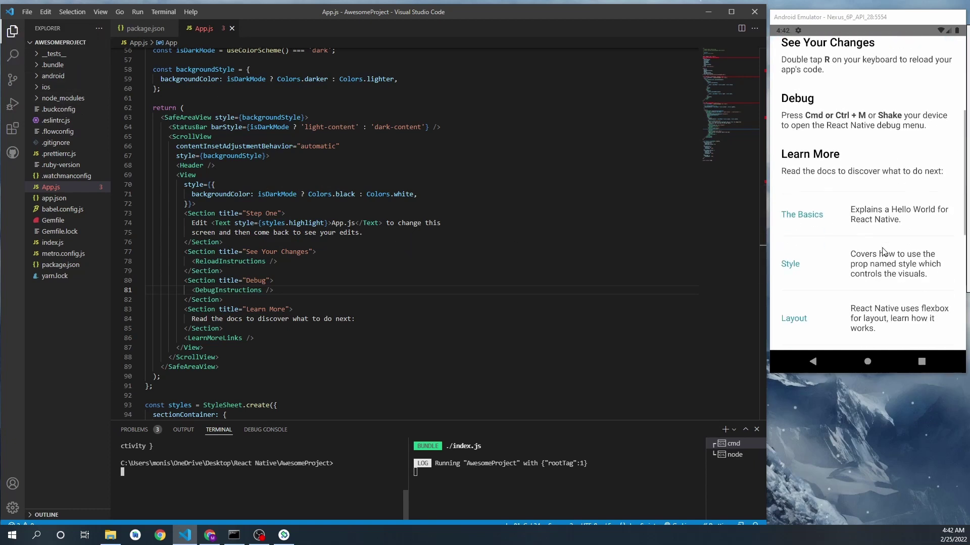
scroll(876, 133, "up", 10)
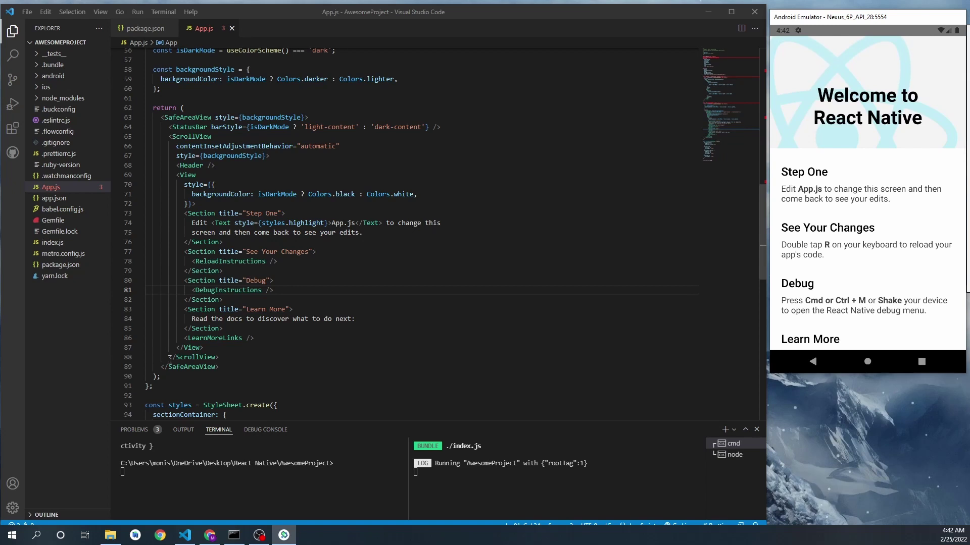
Step: Delete everything below the Step One section inside the View in App.js, replace that section's text with "React Native in 2022", and save
left_click_drag(255, 338, 184, 252)
key("Delete")
left_click_drag(362, 232, 188, 223)
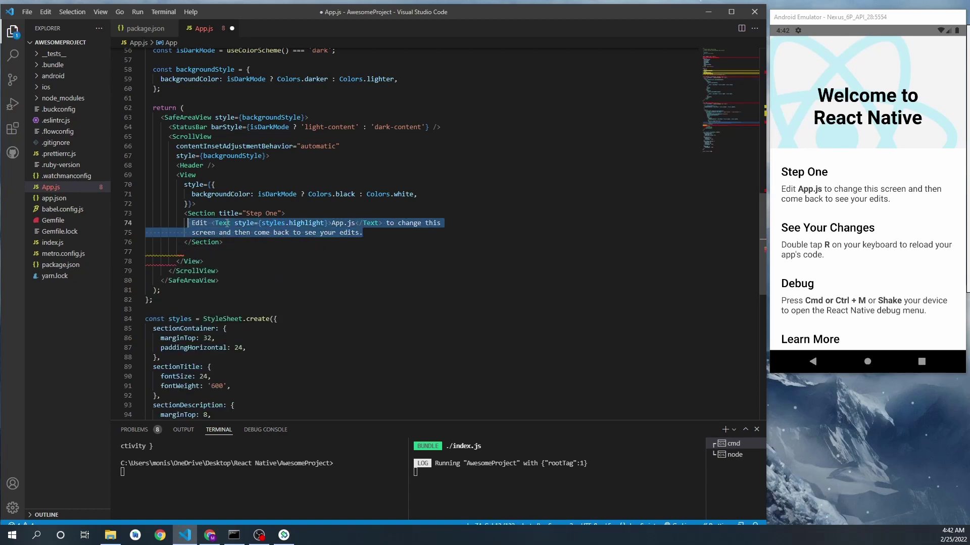
key("Delete")
type("React")
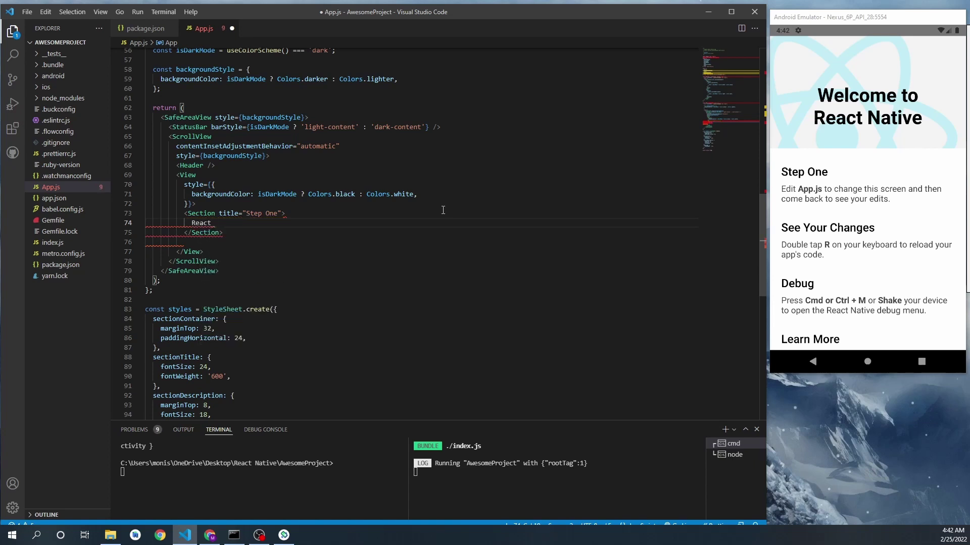
type(" Native in 2022")
key("ctrl+s")
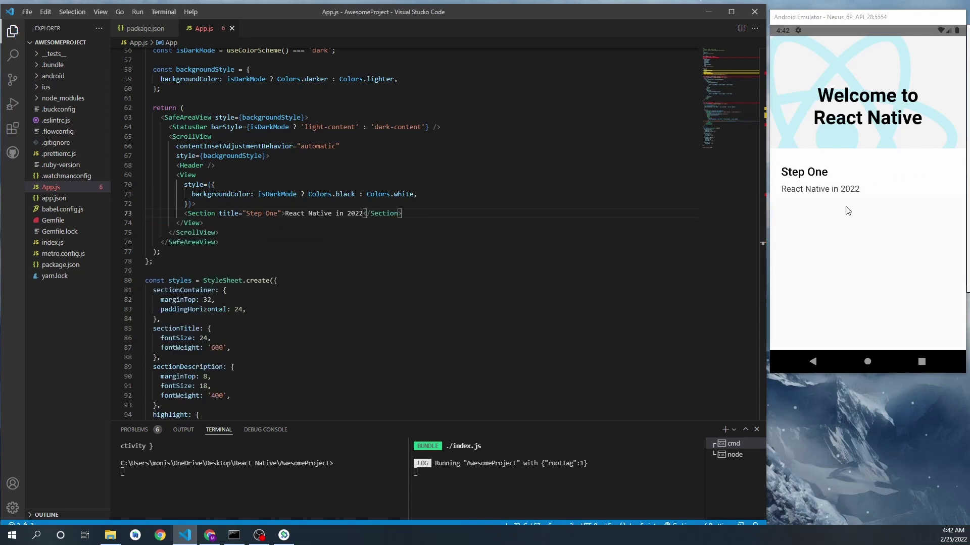
left_click(787, 190)
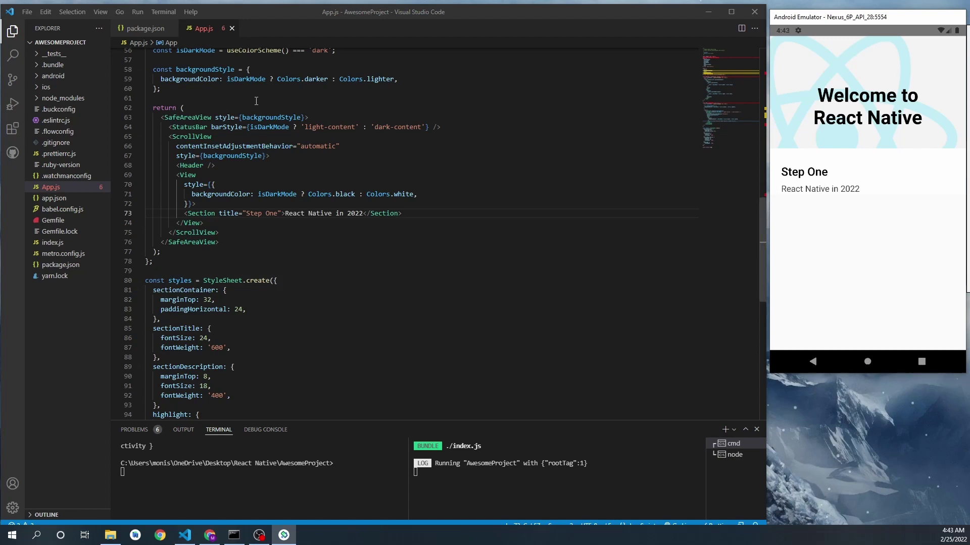
Step: Switch to the React Native documentation in Chrome, open the Components page and look through the available core components
left_click(210, 536)
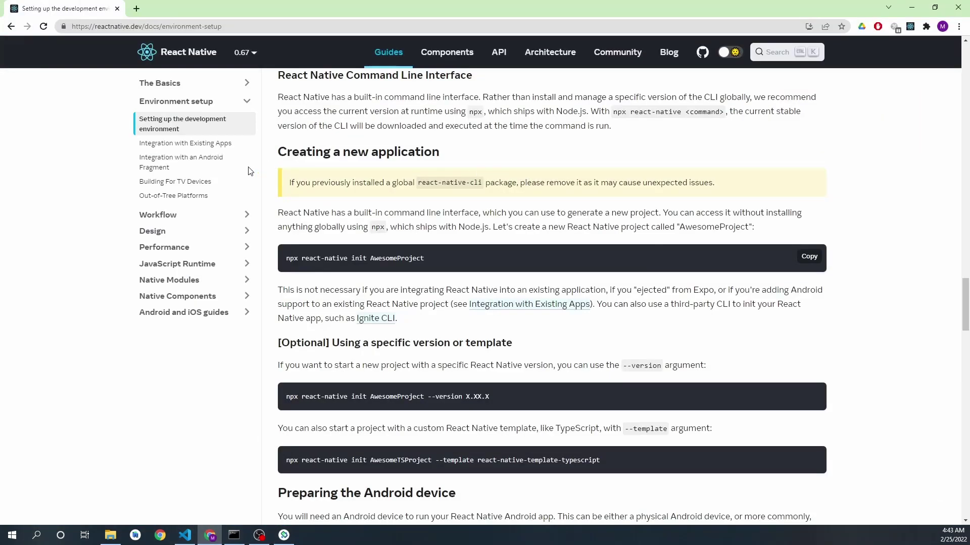
left_click(454, 59)
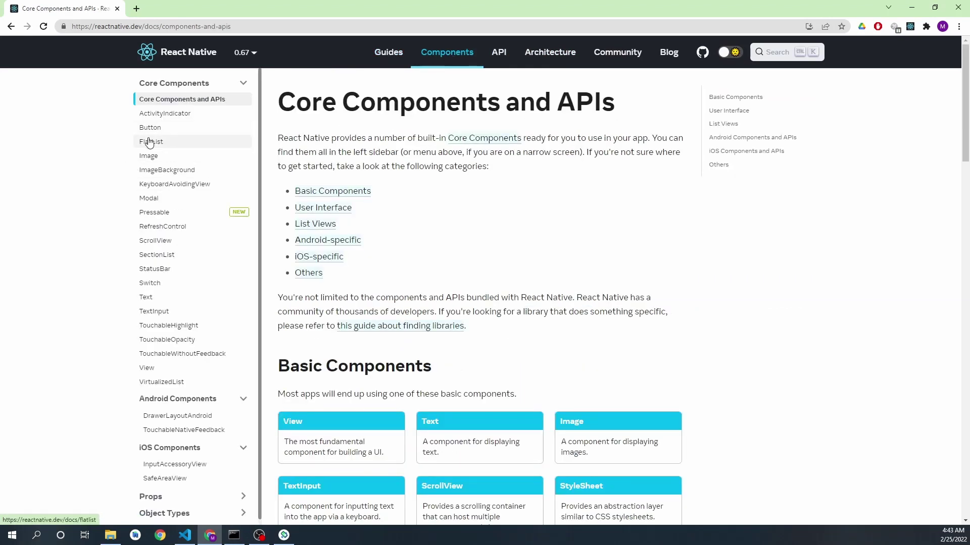
scroll(308, 294, "down", 5)
scroll(309, 288, "down", 20)
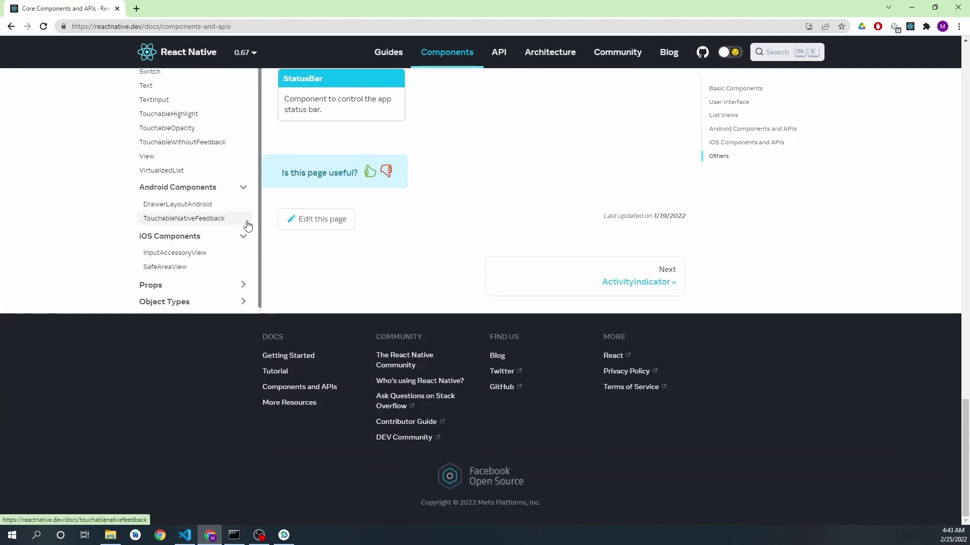
scroll(247, 223, "up", 10)
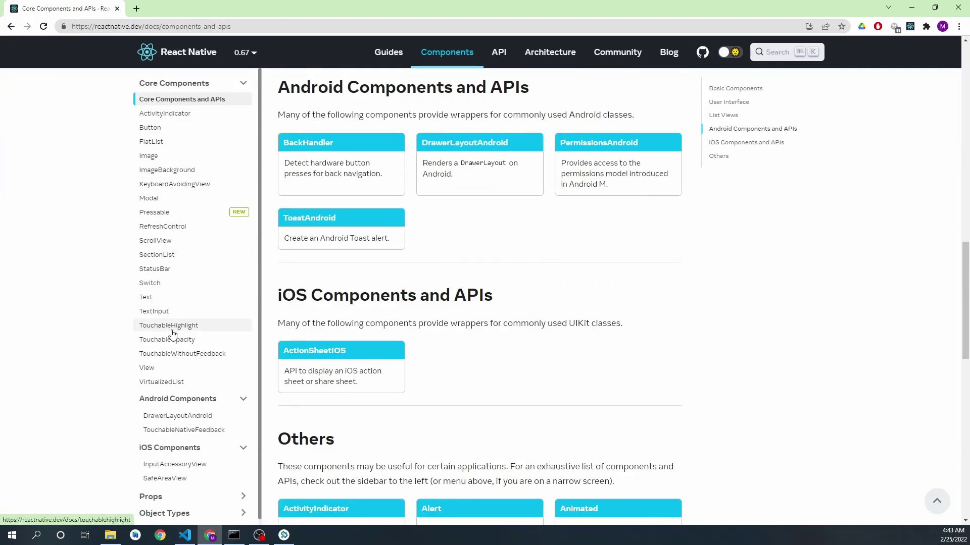
Step: Open the TextInput component's documentation page and look through its description and examples
left_click(168, 311)
scroll(469, 243, "down", 3)
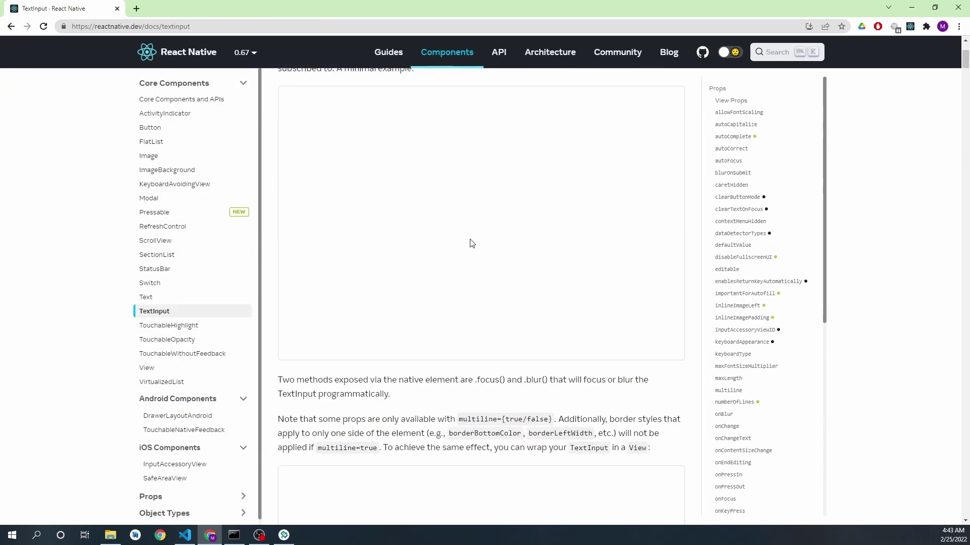